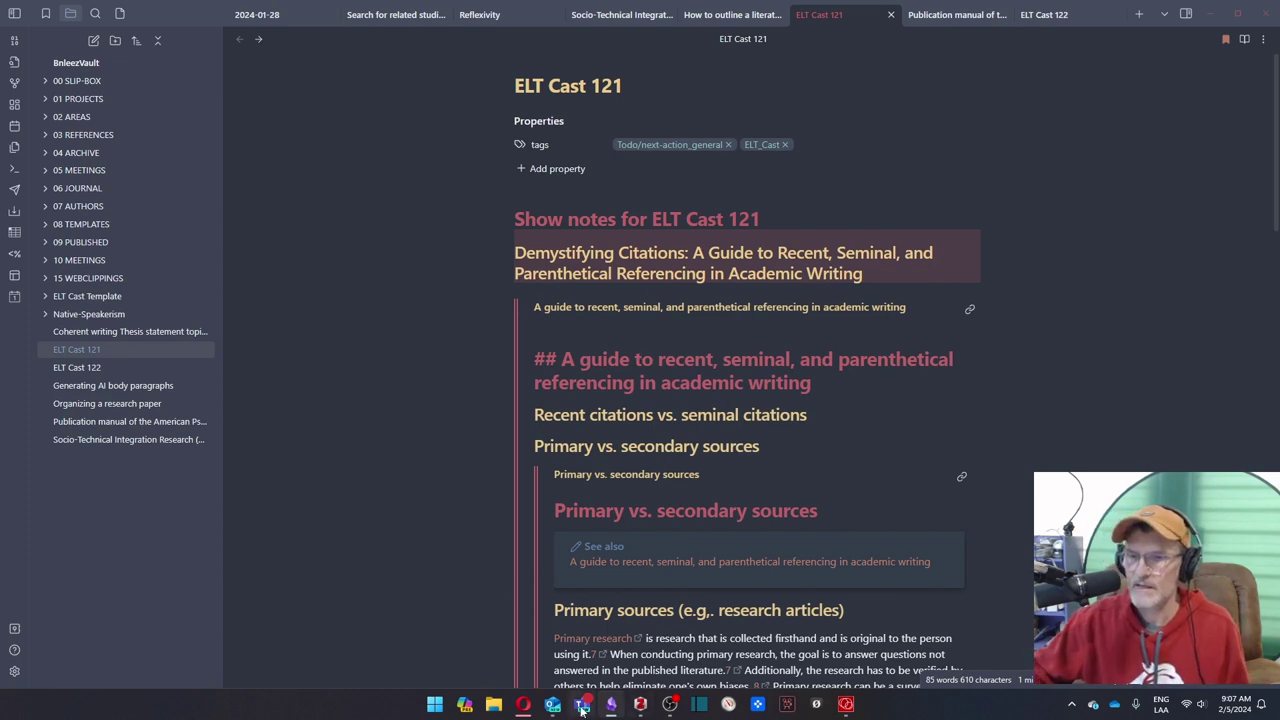
# Step: Switch to the Opera browser, look over the Reflexivity project_2024 collection in Zotero, and return to Semantic Scholar
pyautogui.click(494, 443)
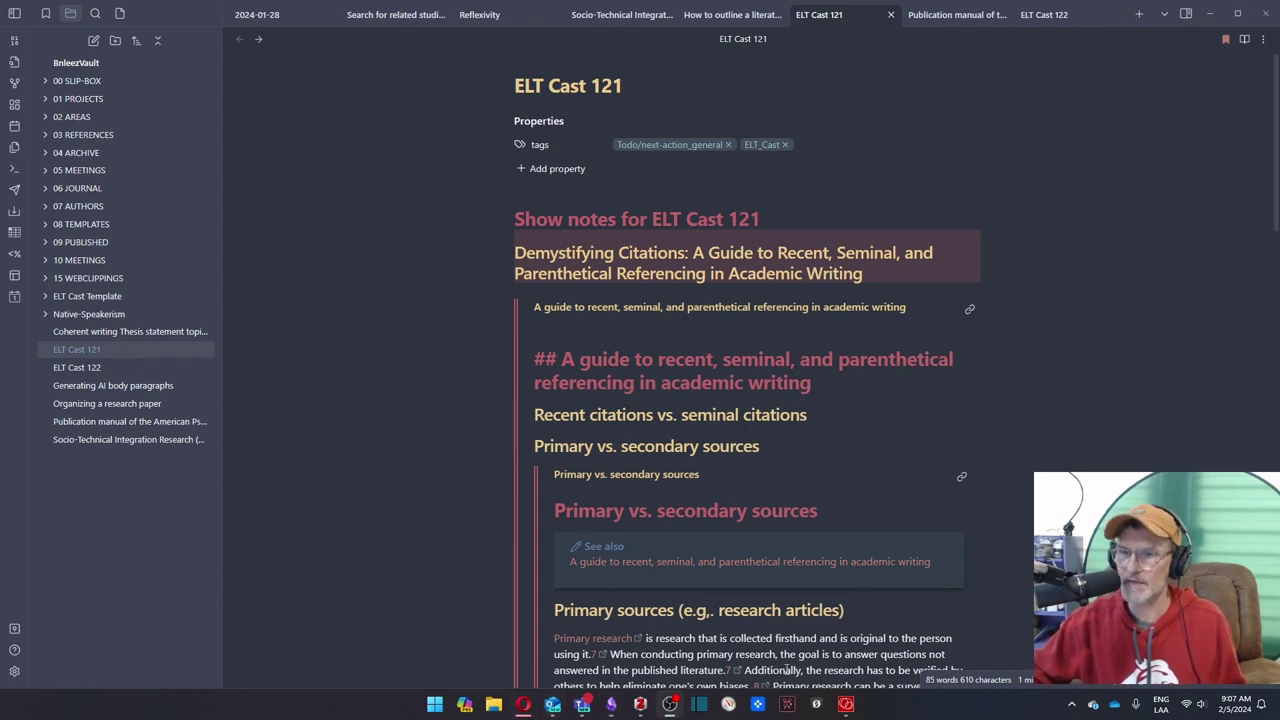
pyautogui.click(523, 704)
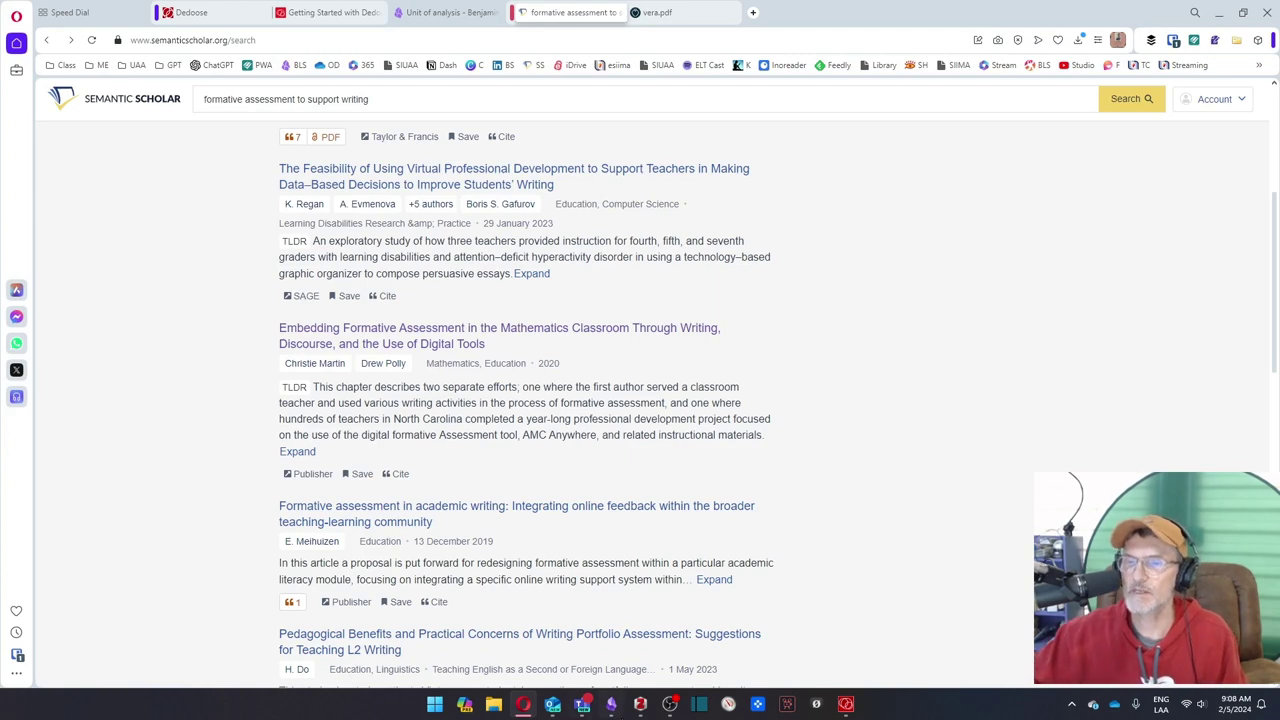
pyautogui.click(639, 706)
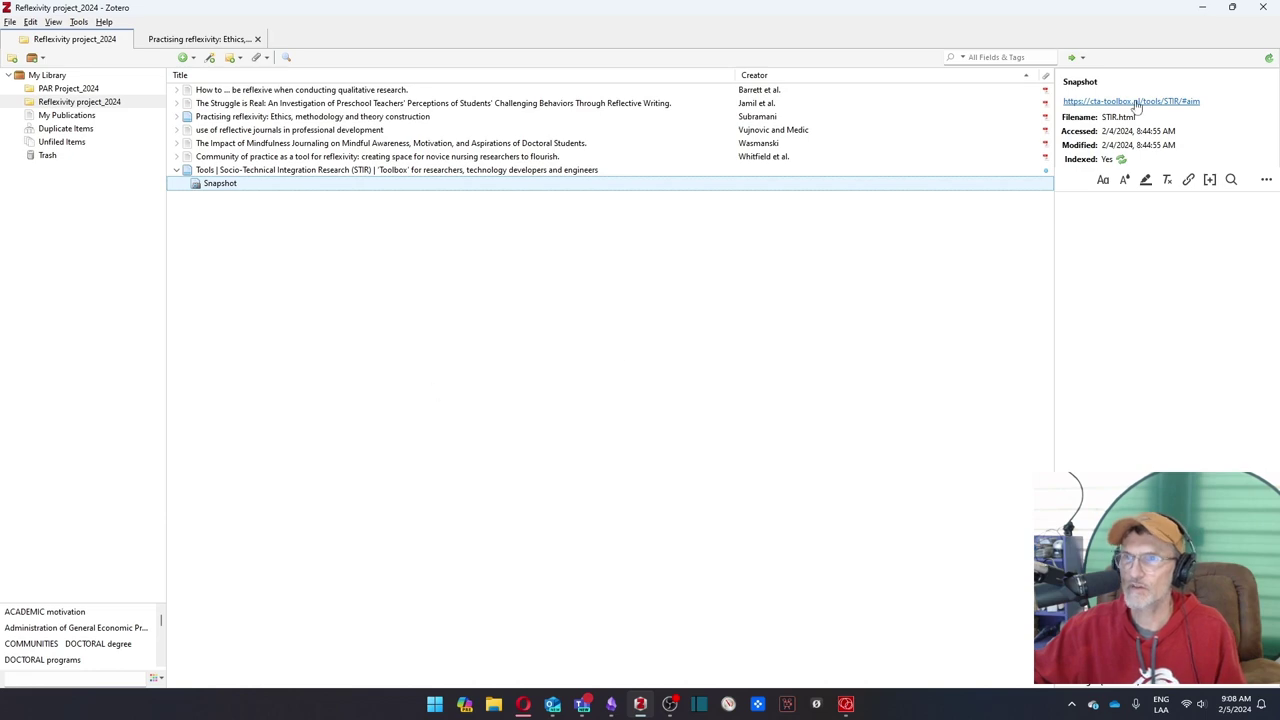
pyautogui.click(1202, 8)
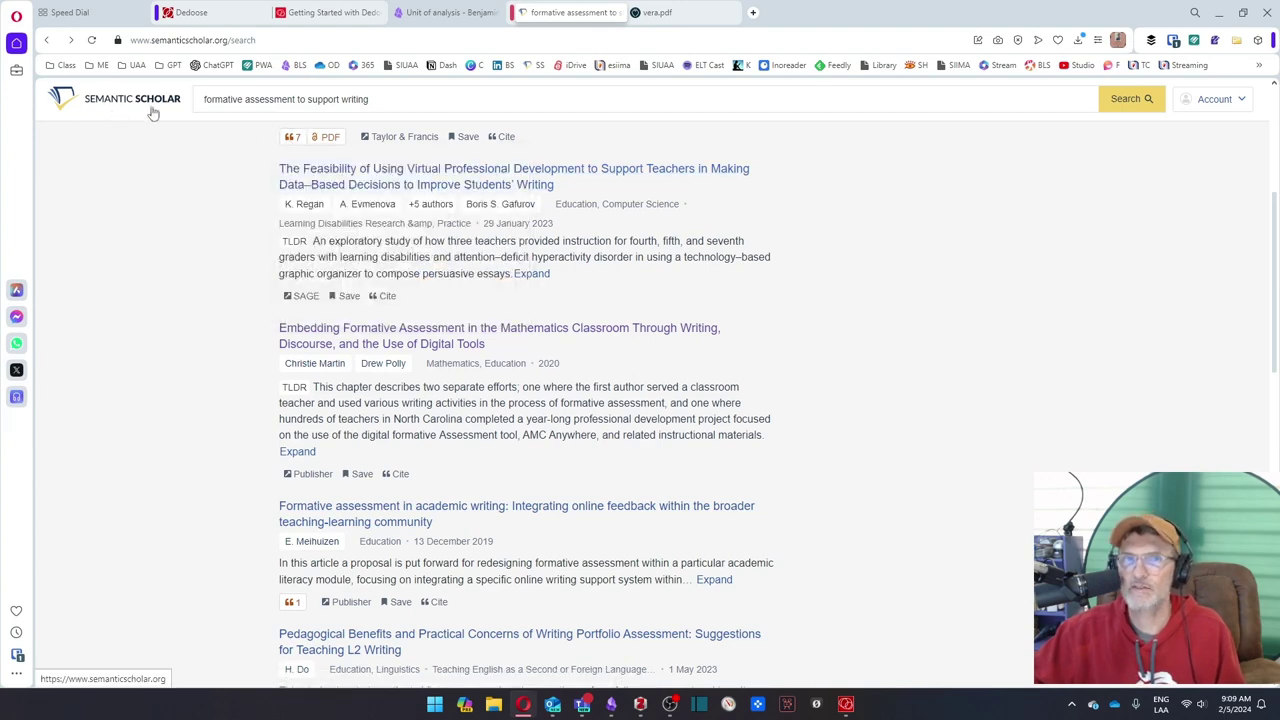
# Step: Search Semantic Scholar from the address bar with "!s2 formative assessment to support writing"
pyautogui.click(390, 101)
pyautogui.hotkey('ctrl', 'a')
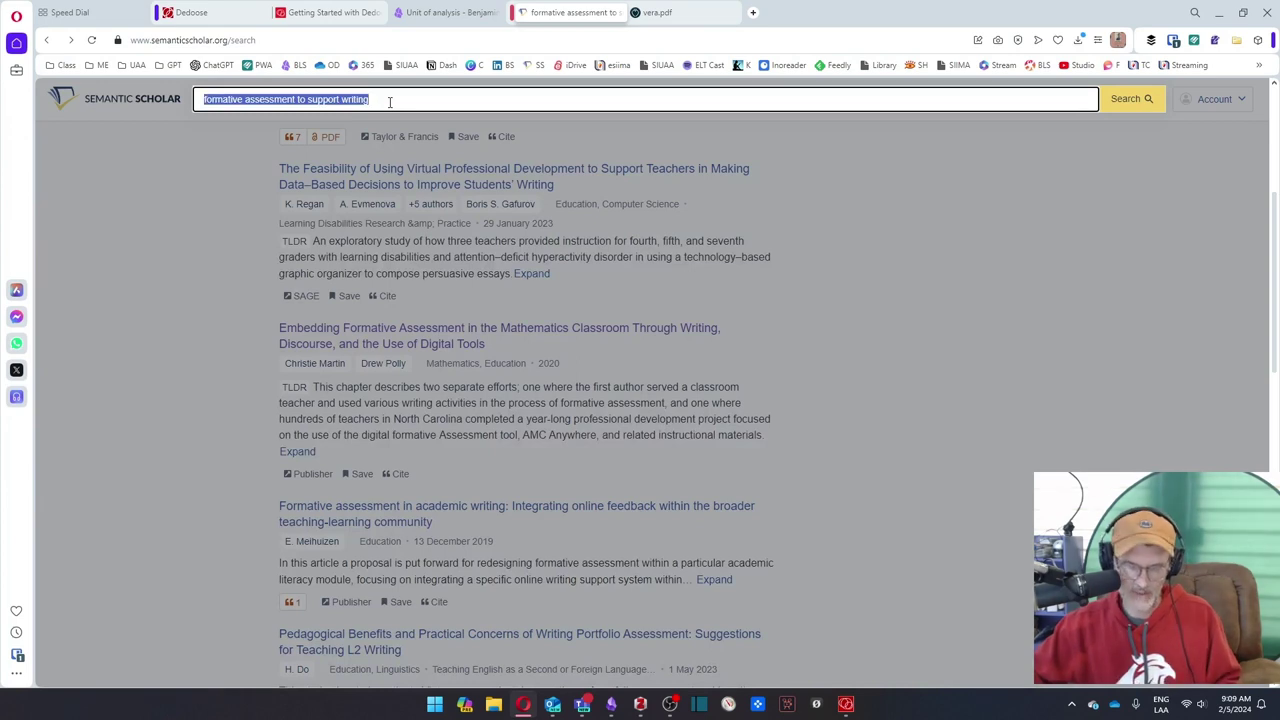
pyautogui.click(235, 40)
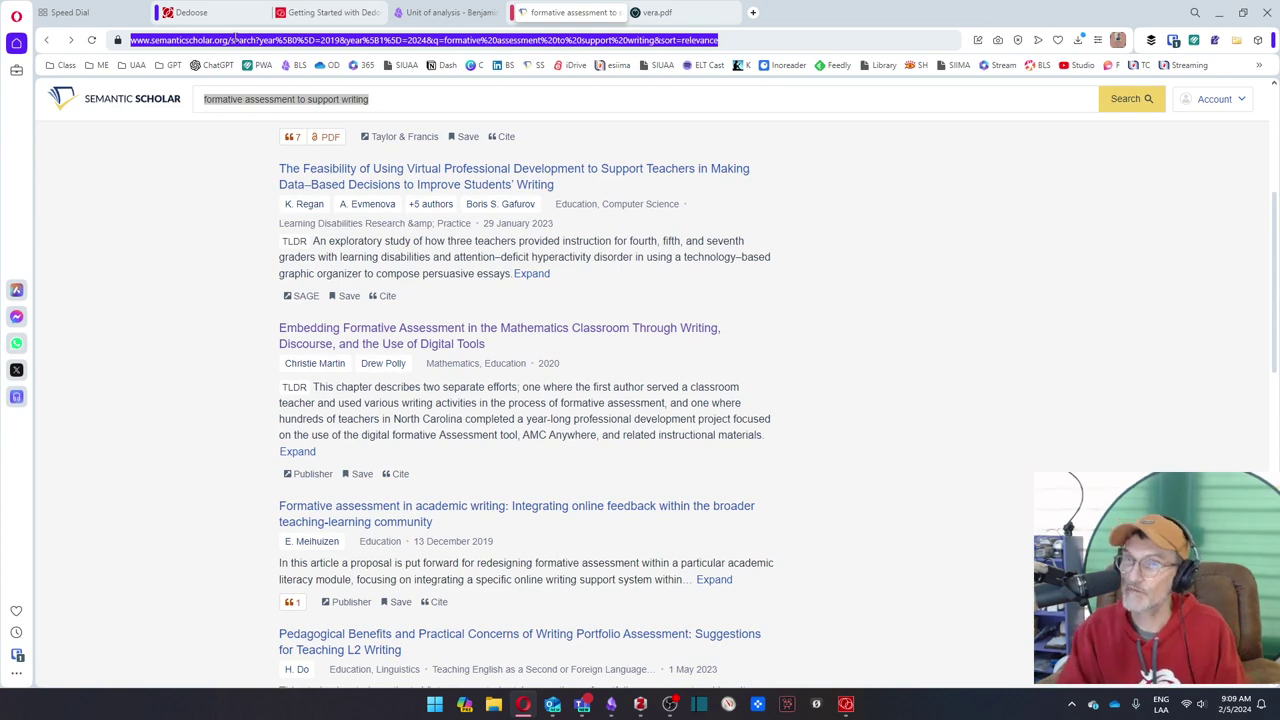
pyautogui.write('!yt')
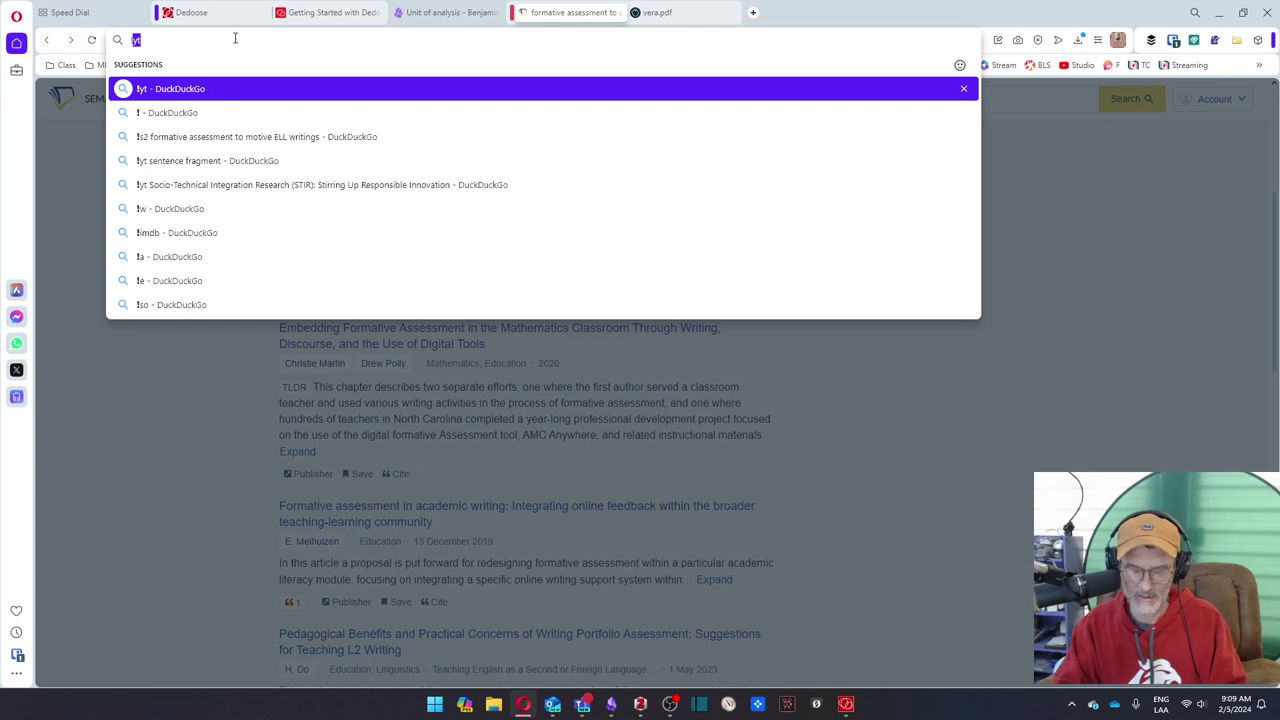
pyautogui.write('s2')
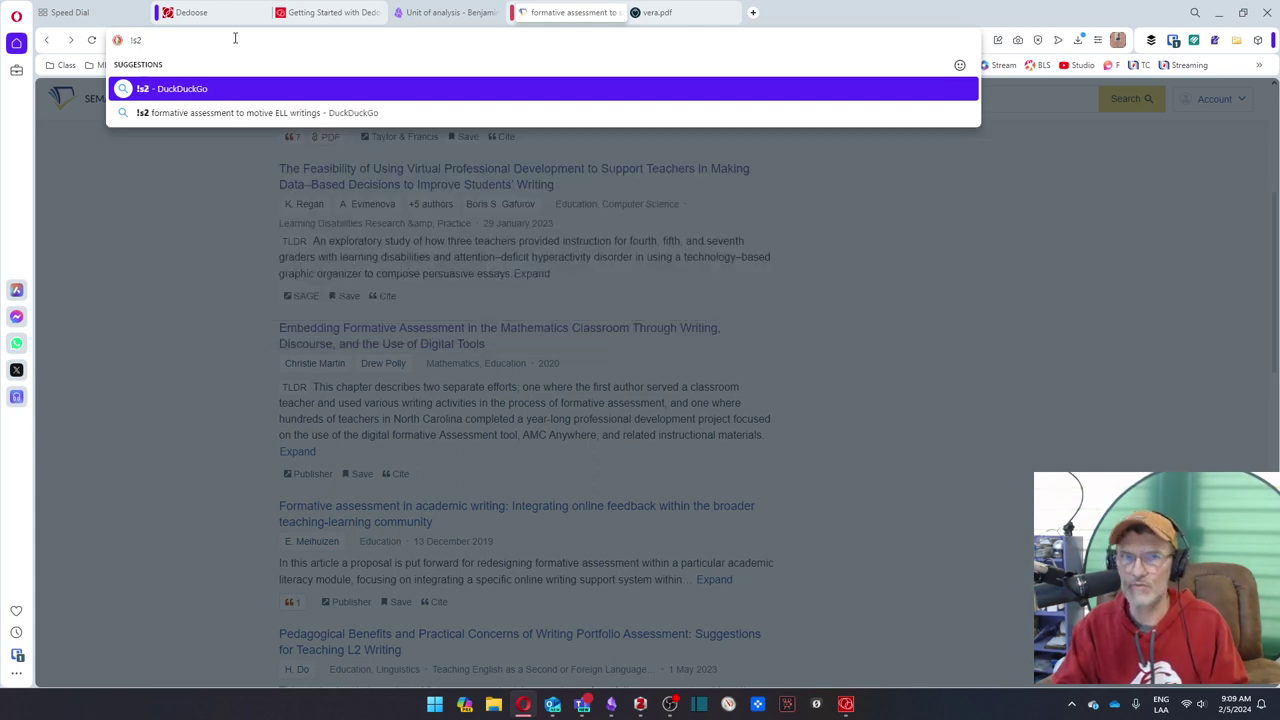
pyautogui.write(' formative assessment to support writing')
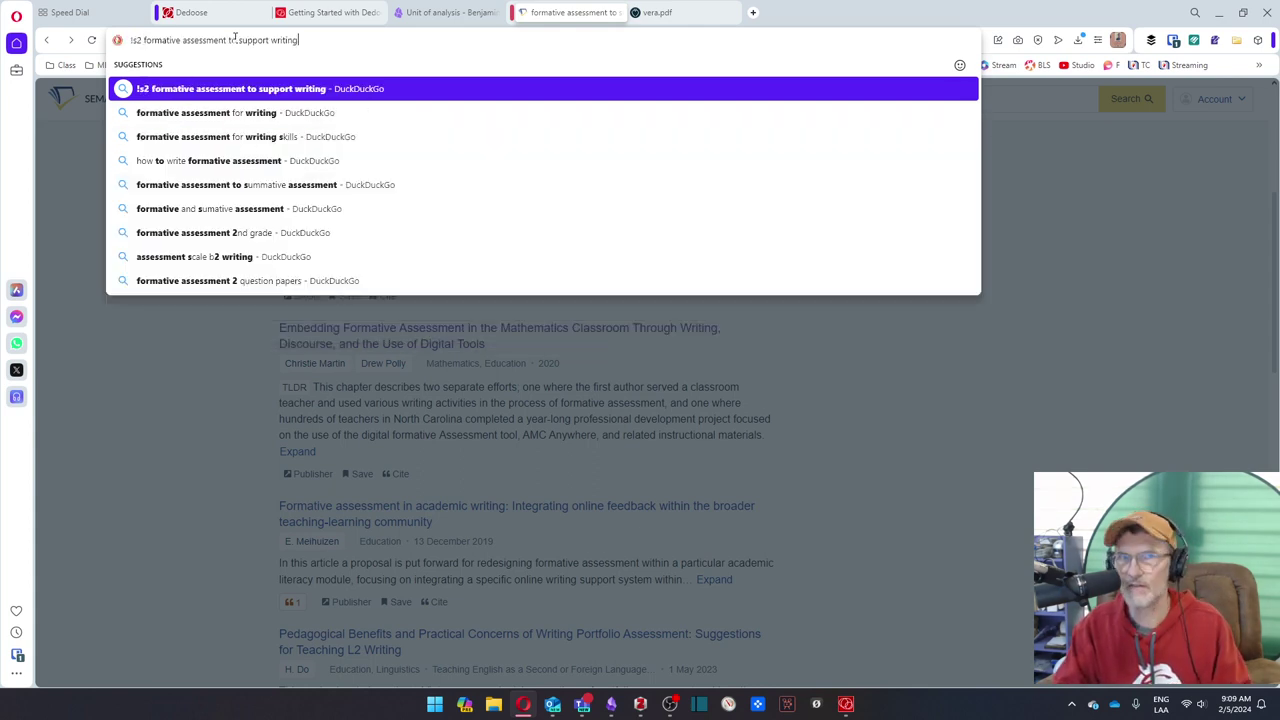
pyautogui.press('Return')
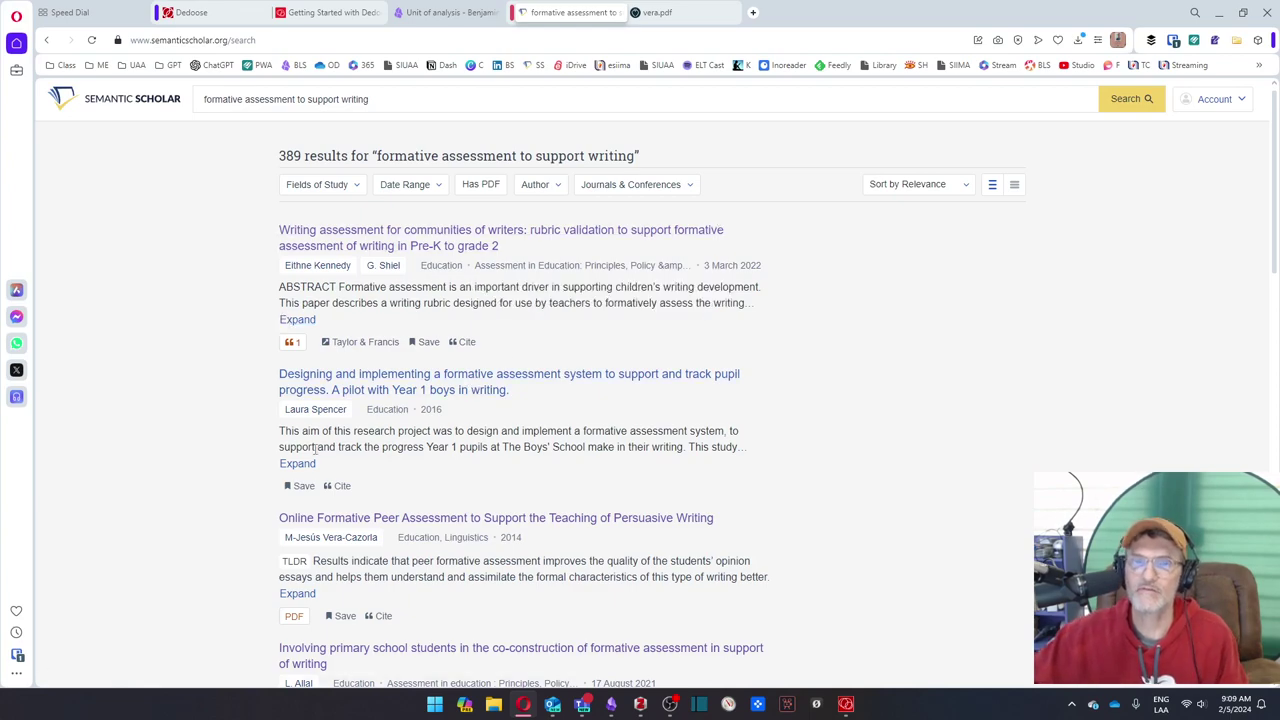
# Step: Look over the search results and limit their date range to the last 5 years
pyautogui.scroll(-3, 500, 400)
pyautogui.scroll(3, 420, 484)
pyautogui.scroll(-3, 420, 484)
pyautogui.scroll(3, 420, 484)
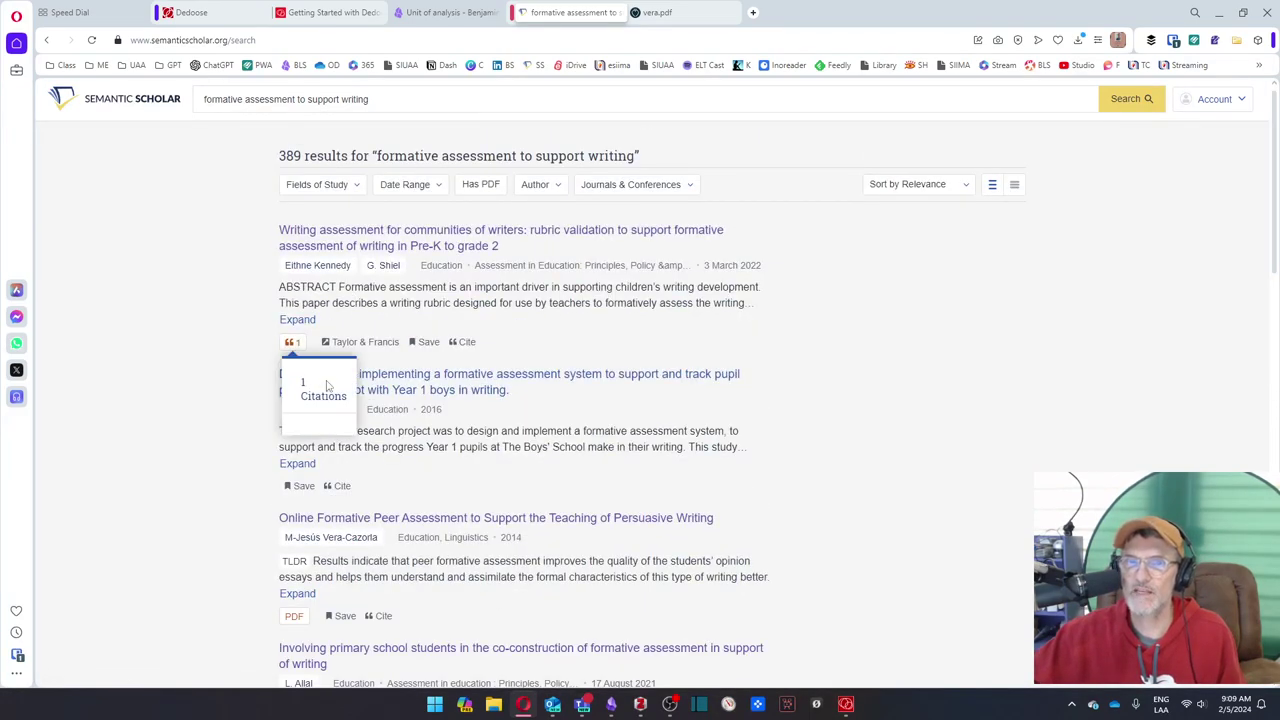
pyautogui.scroll(-2, 365, 452)
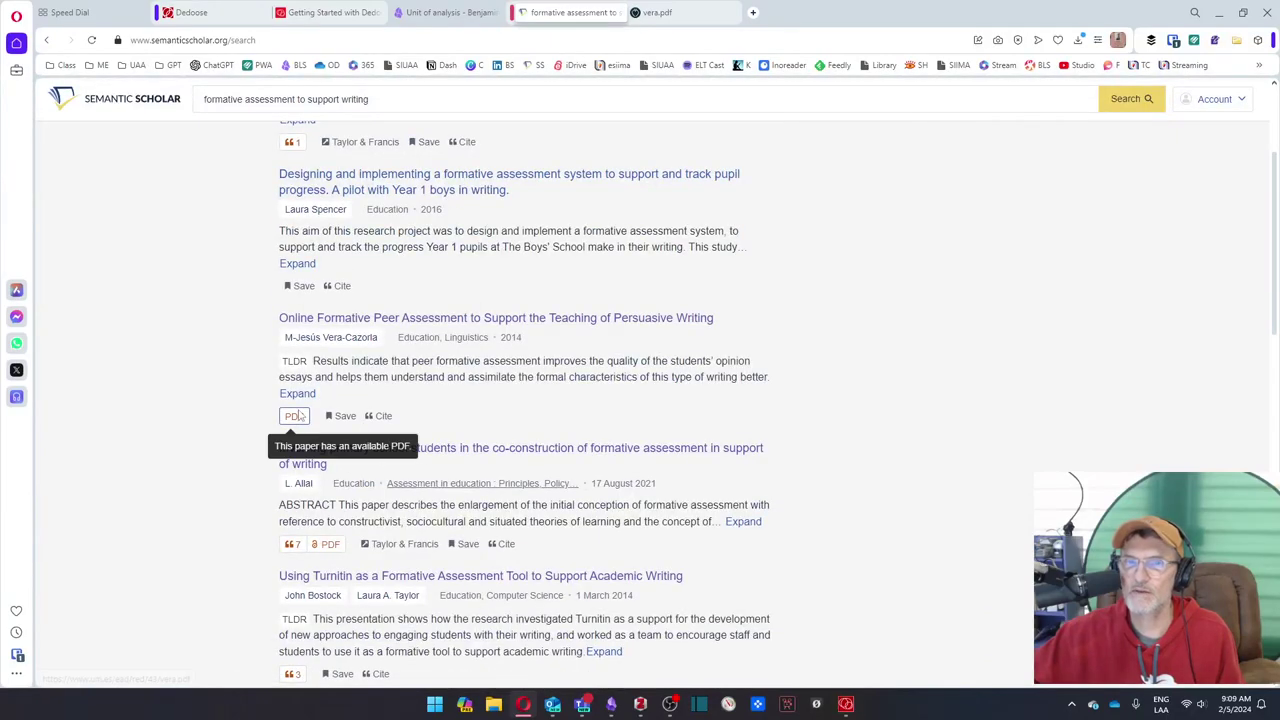
pyautogui.scroll(-2, 328, 452)
pyautogui.scroll(4, 400, 430)
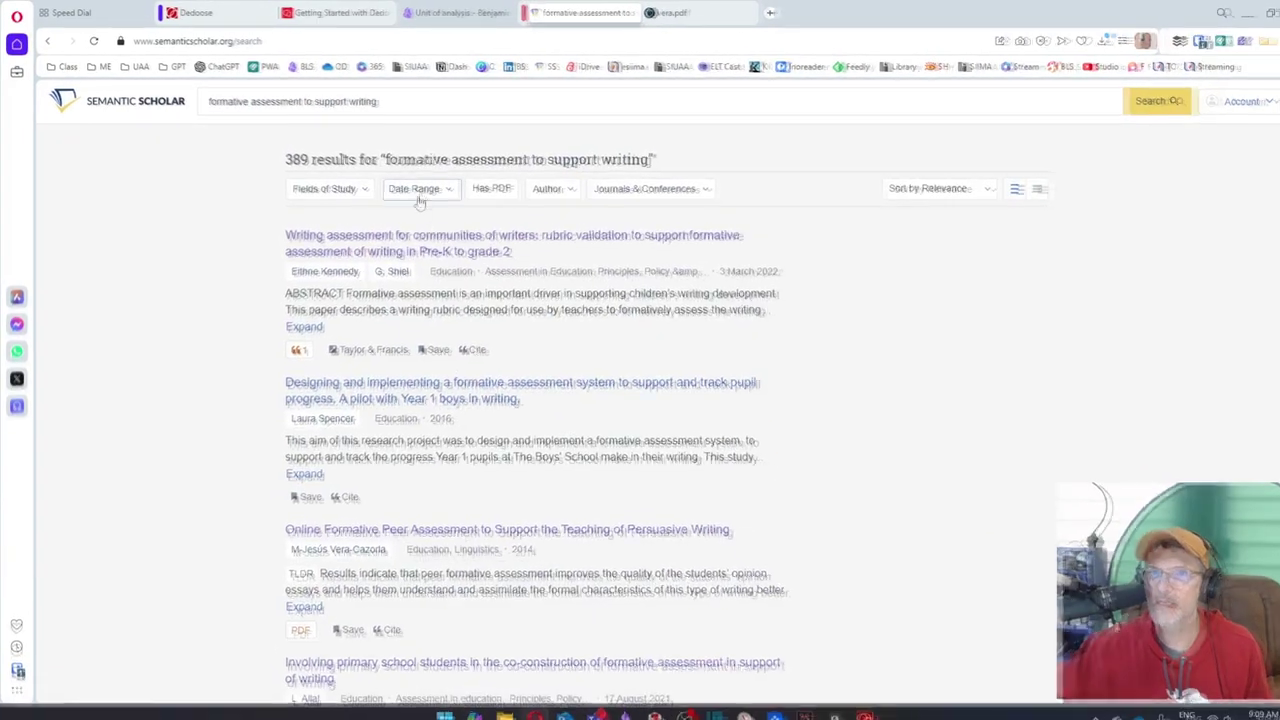
pyautogui.click(418, 196)
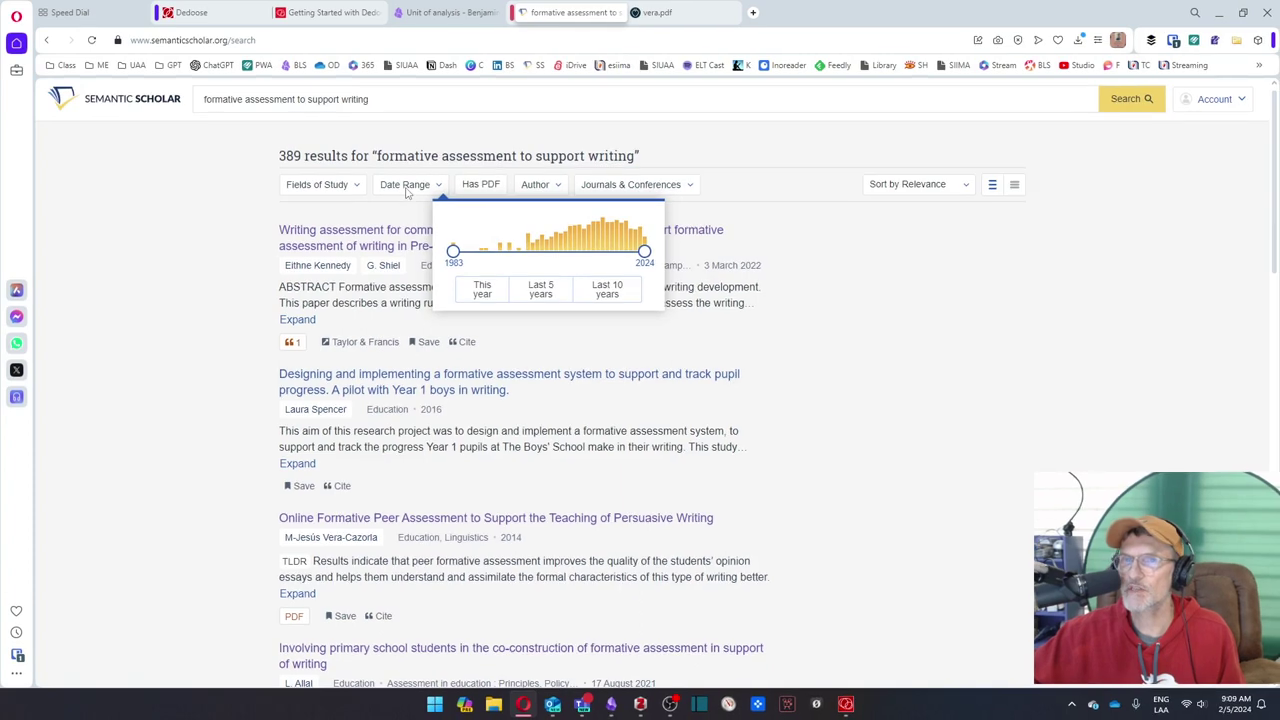
pyautogui.click(540, 289)
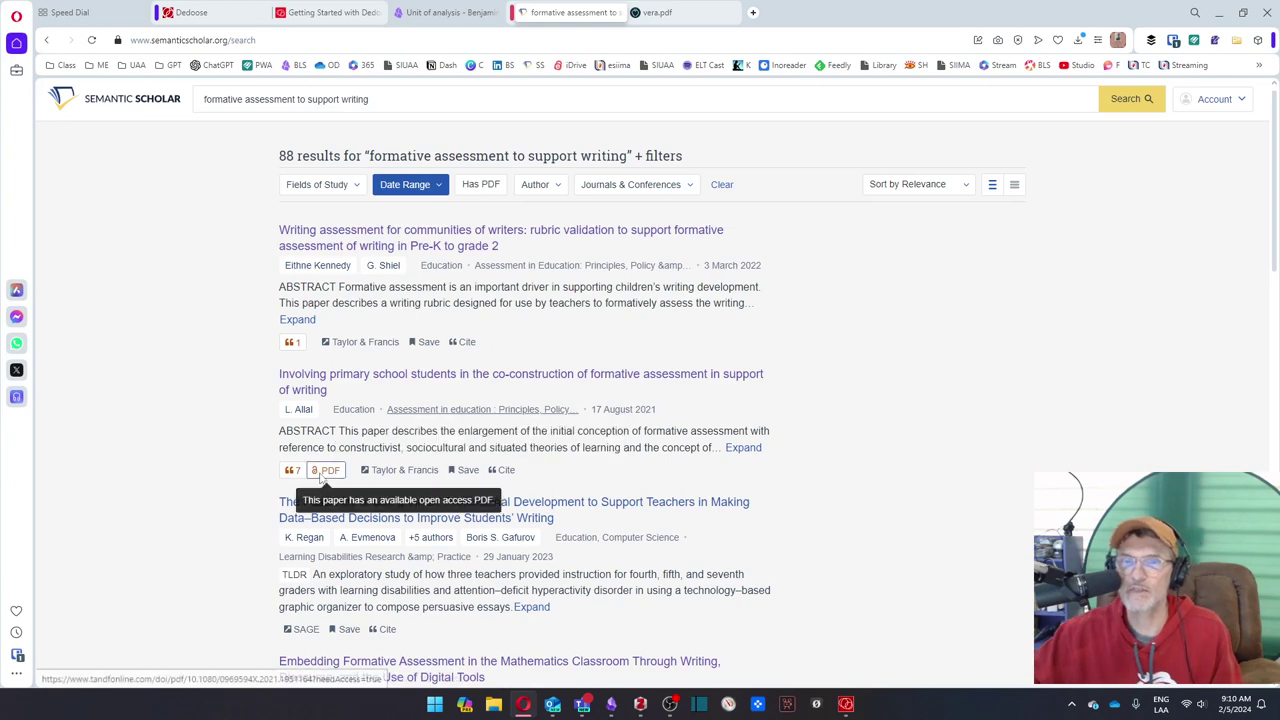
# Step: Open the paper "Involving primary school students in the co-construction of formative assessment in support of writing" and expand its abstract
pyautogui.click(398, 377)
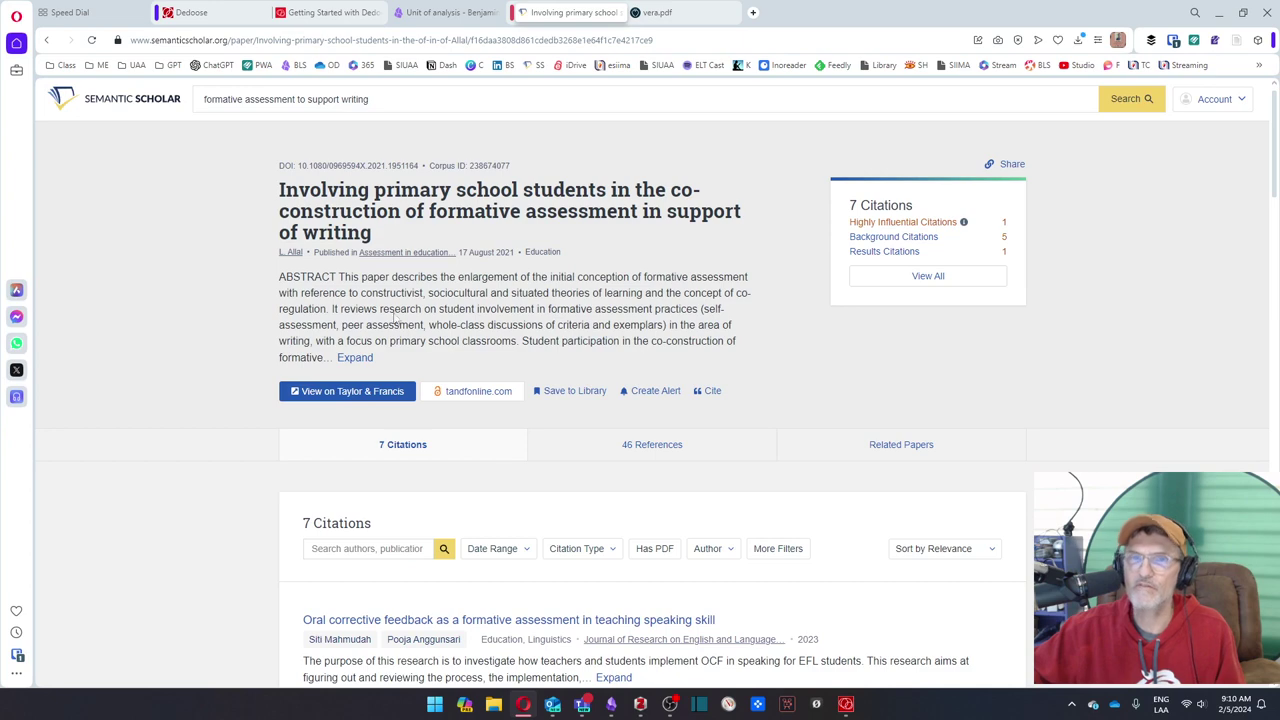
pyautogui.scroll(-1, 523, 326)
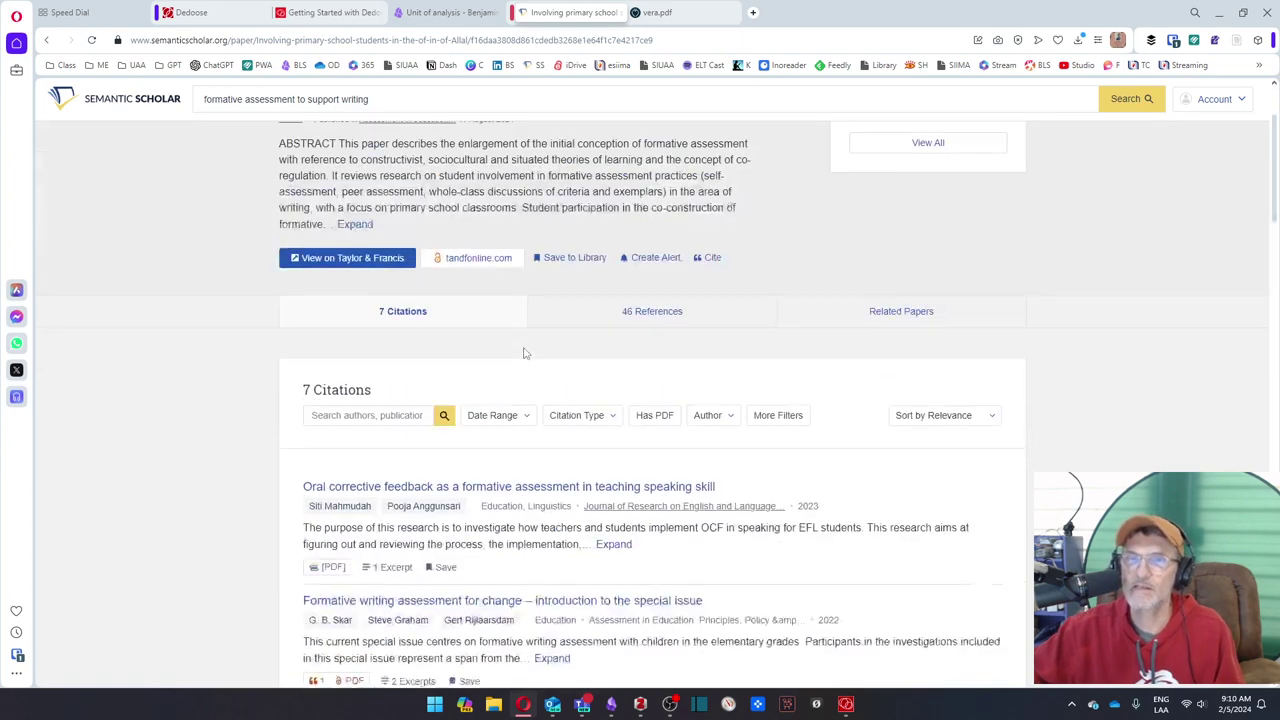
pyautogui.scroll(1, 518, 345)
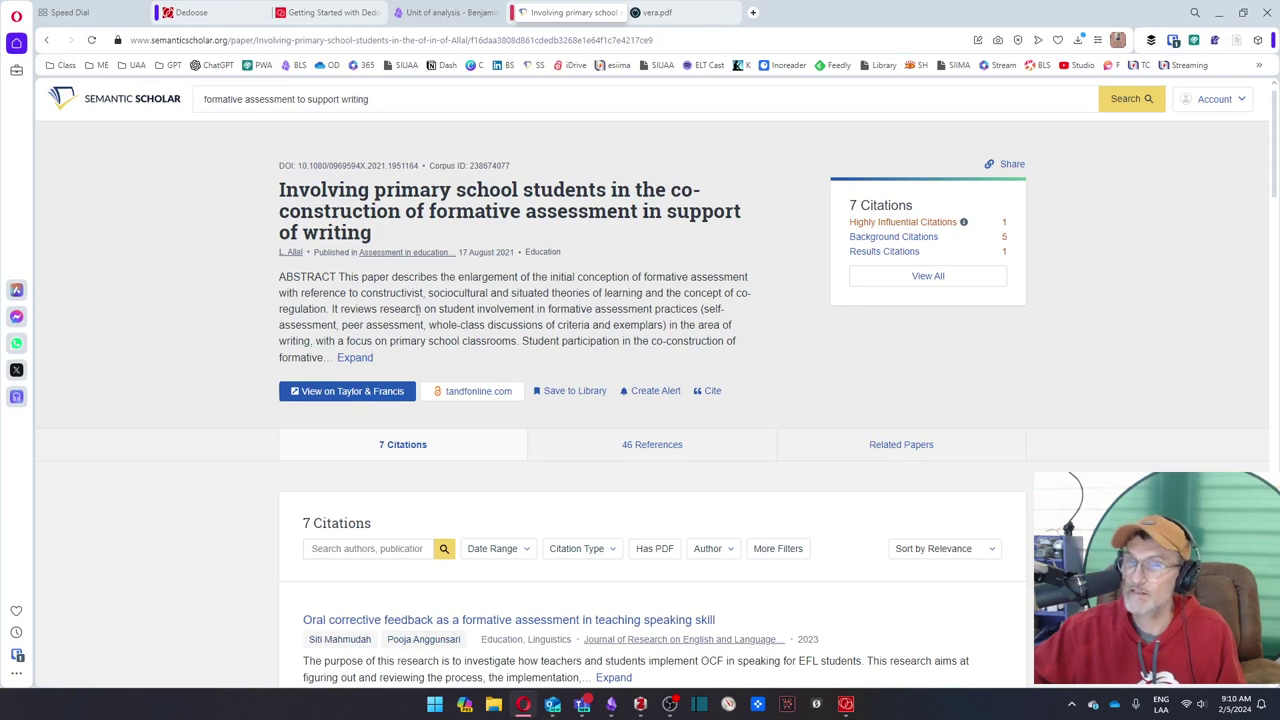
pyautogui.click(356, 358)
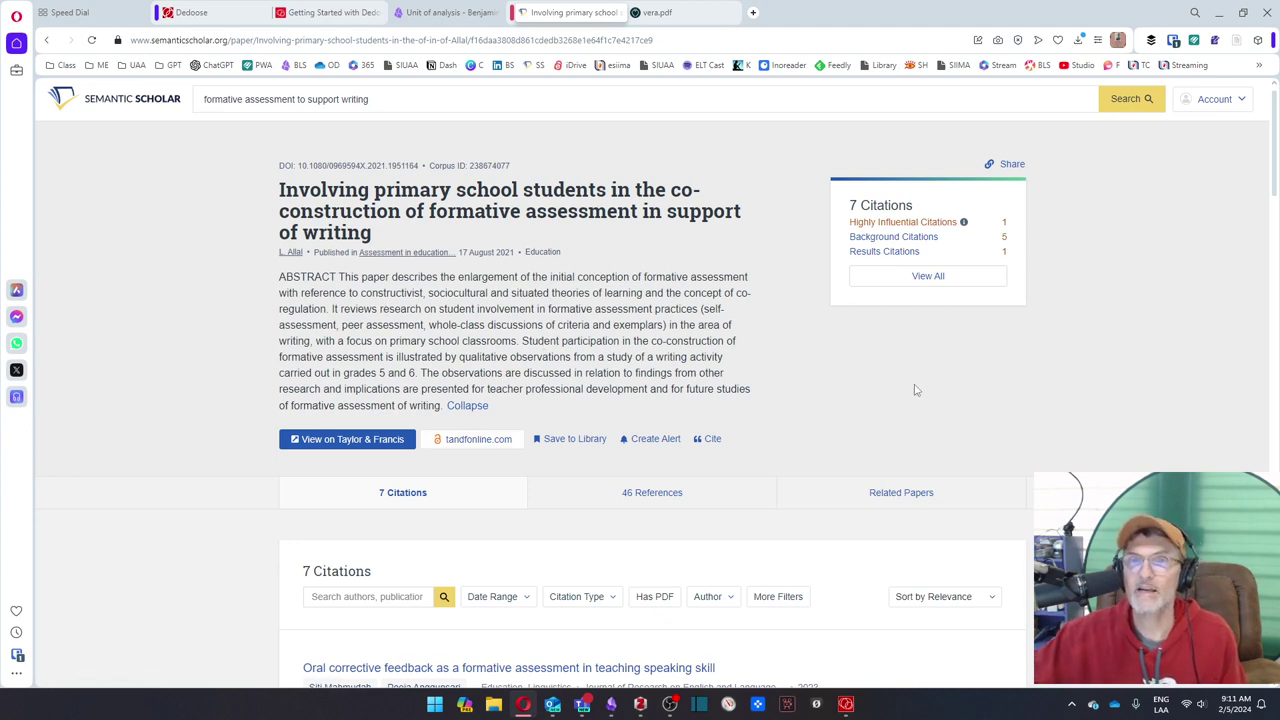
# Step: Open the article's PDF on Taylor & Francis and, in Chrome, save it to the Reflexivity project_2024 collection in Zotero
pyautogui.click(340, 440)
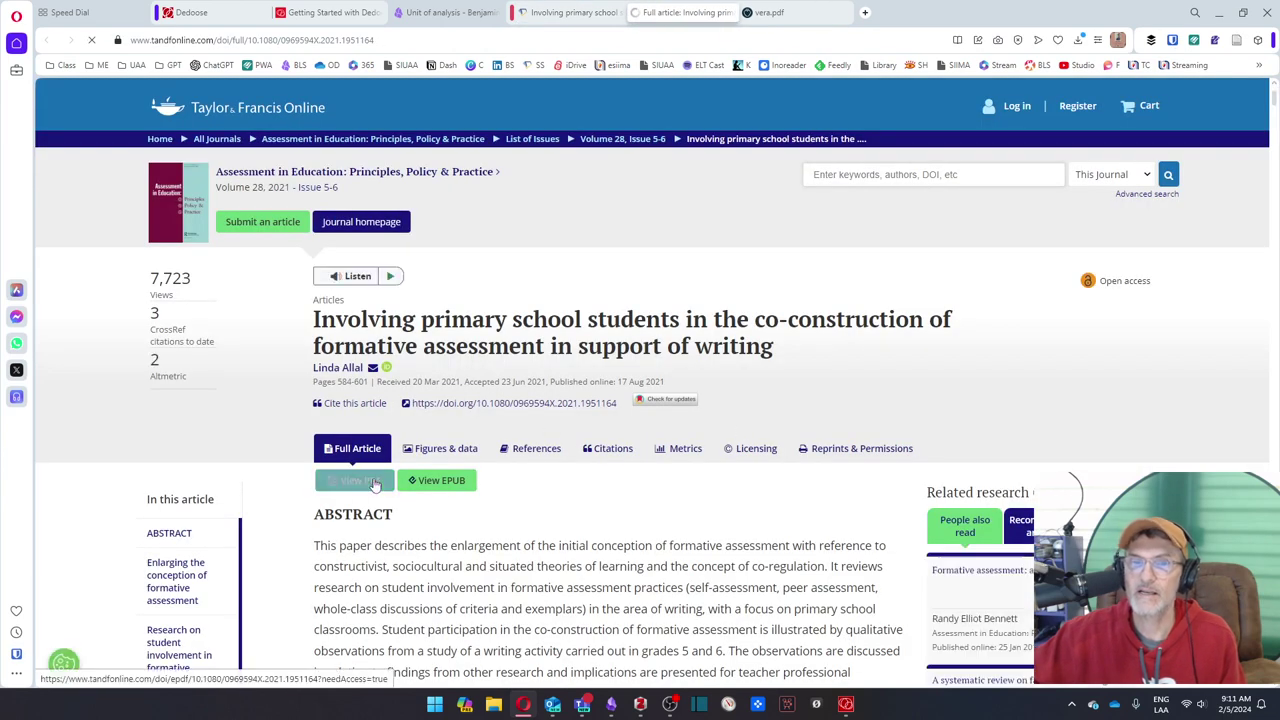
pyautogui.click(355, 480)
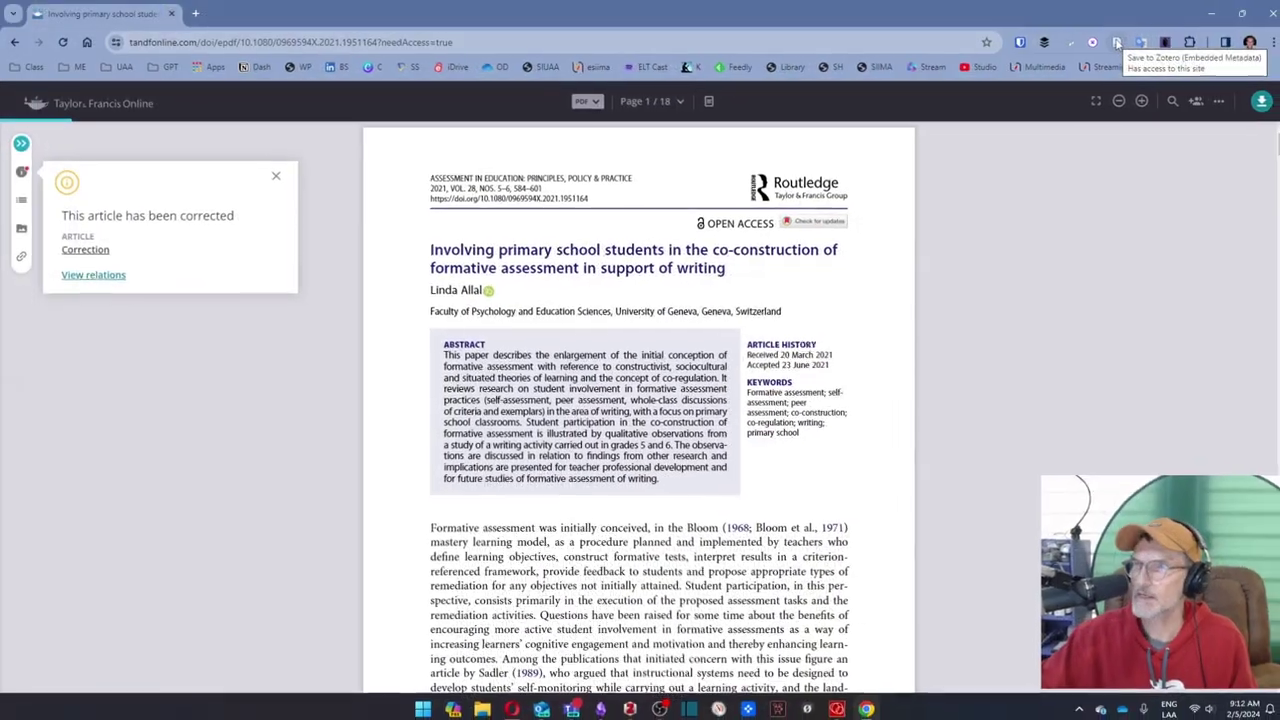
pyautogui.click(1110, 42)
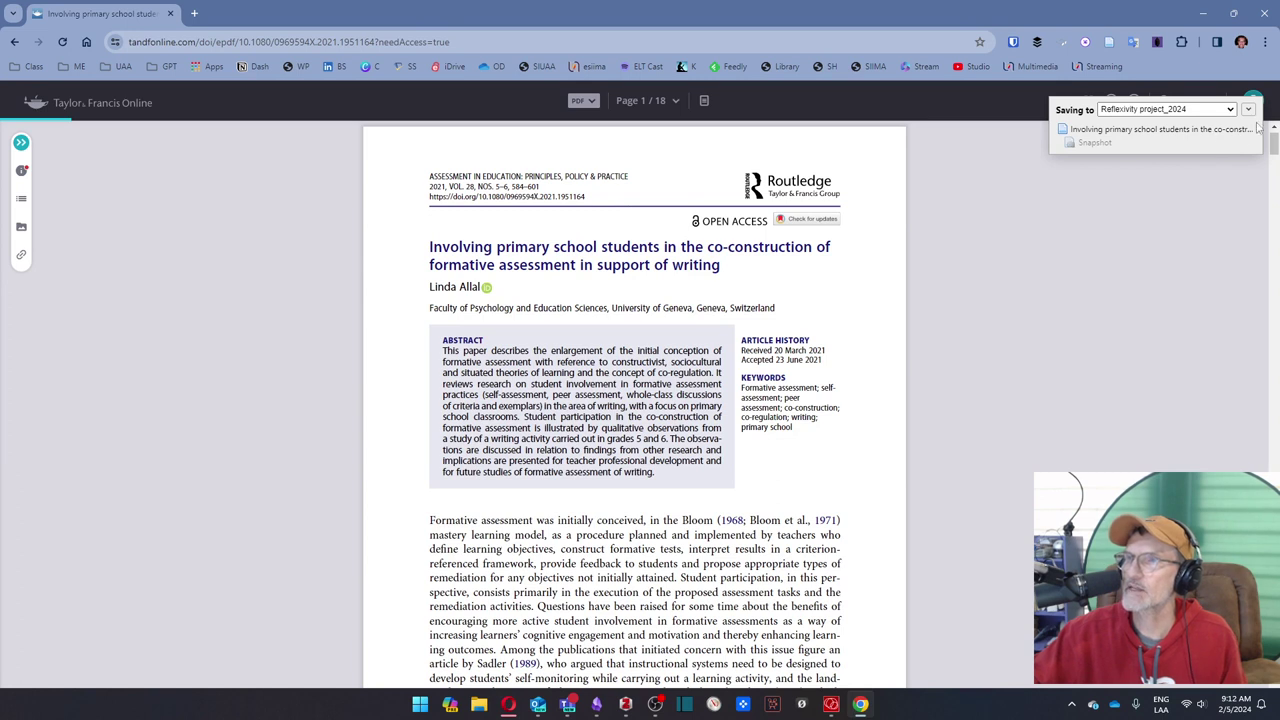
pyautogui.click(1248, 110)
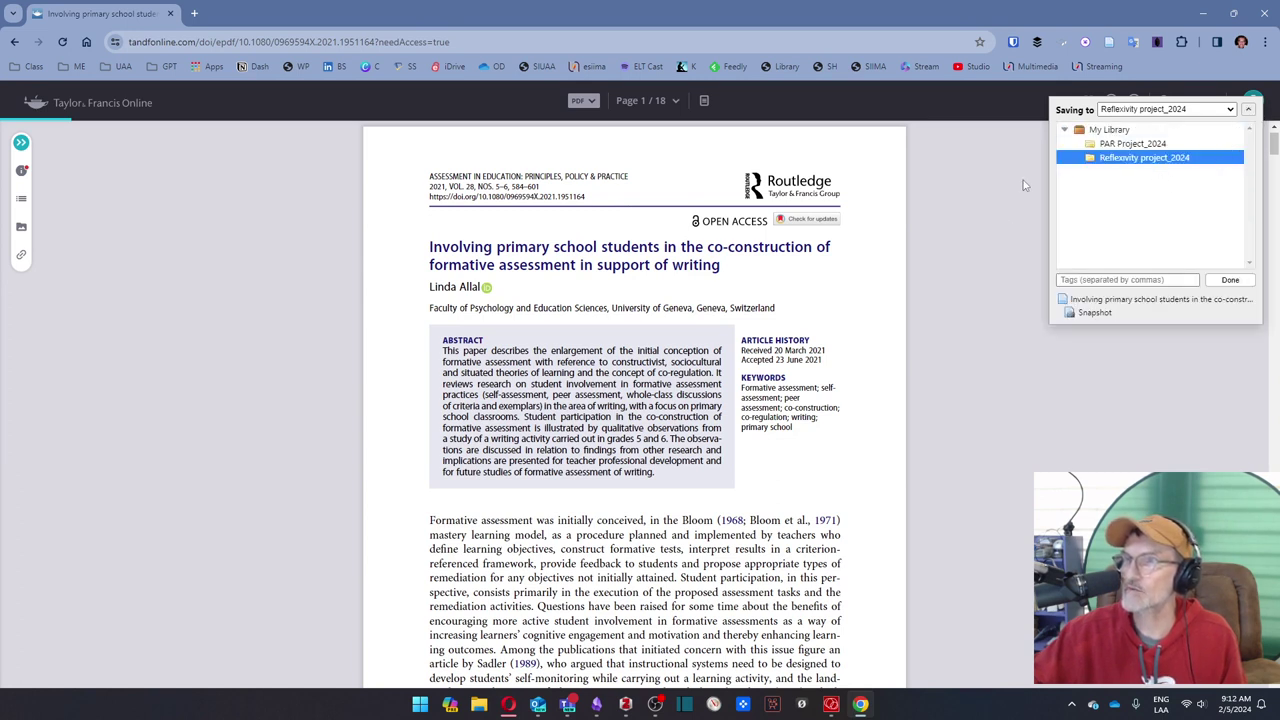
pyautogui.click(1107, 45)
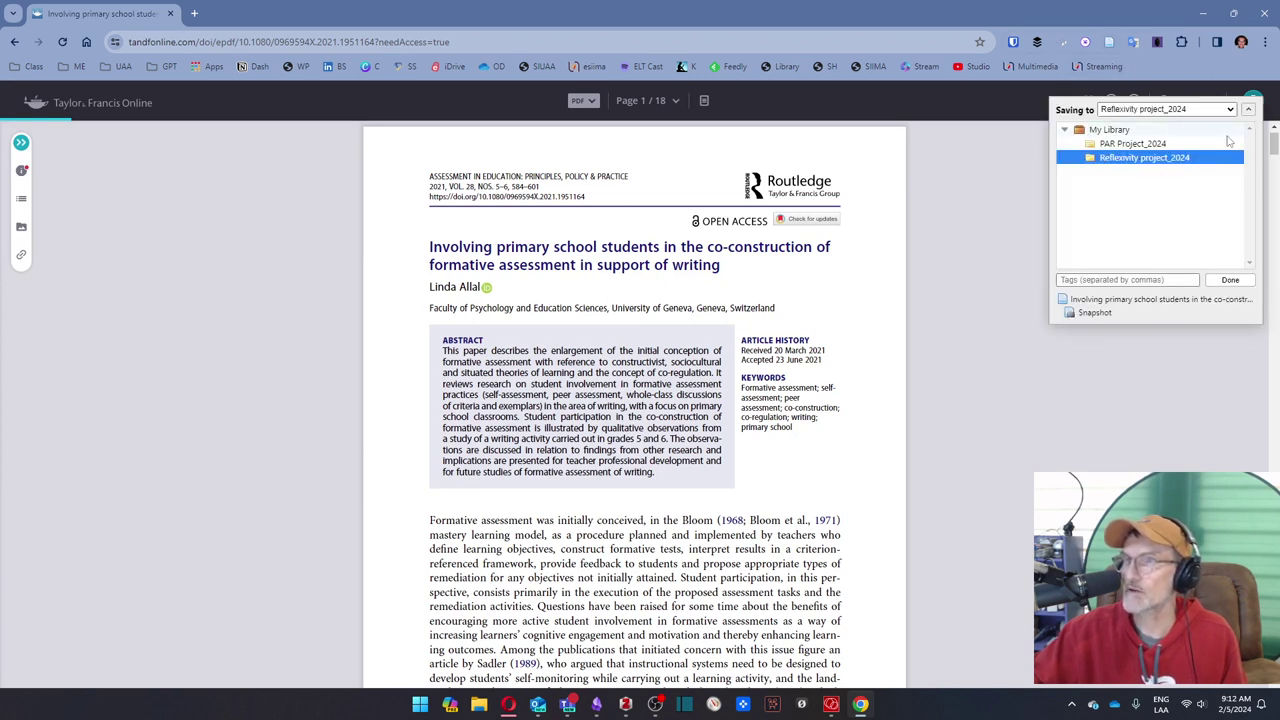
pyautogui.click(1248, 109)
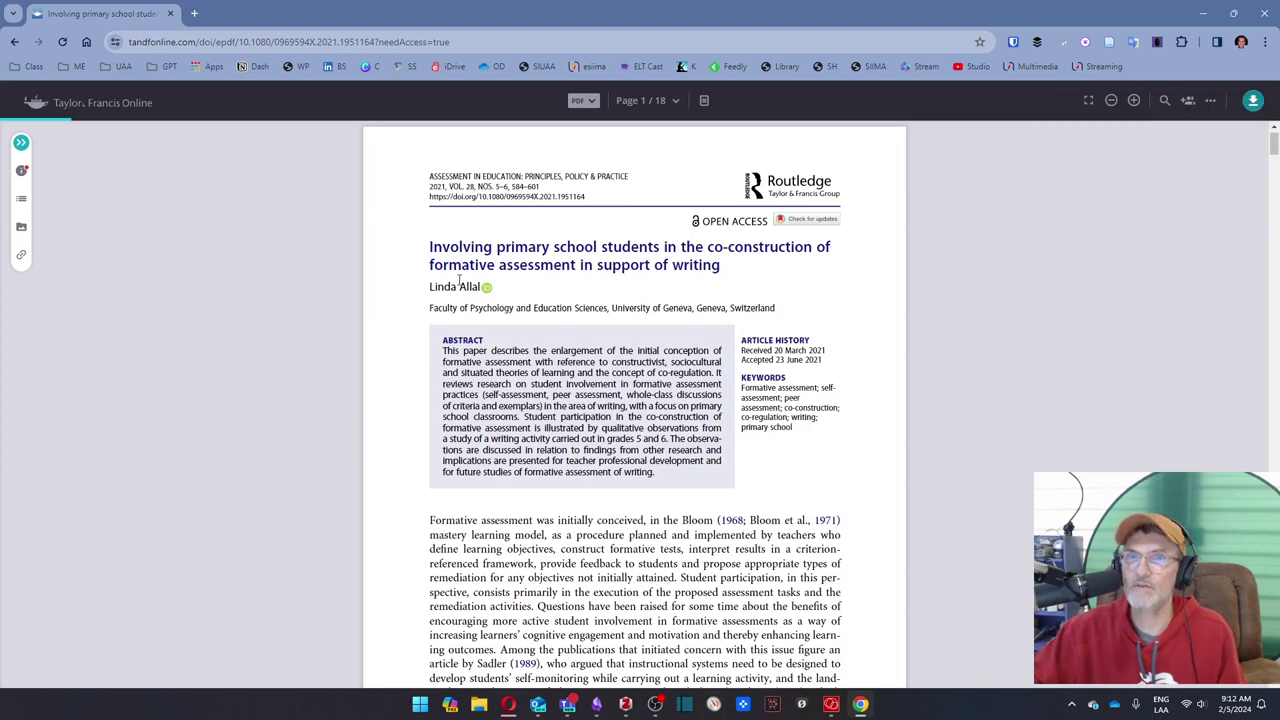
# Step: Switch to Zotero, check the snapshot attached to the newly saved article, and compare with the article's page in Chrome
pyautogui.click(625, 704)
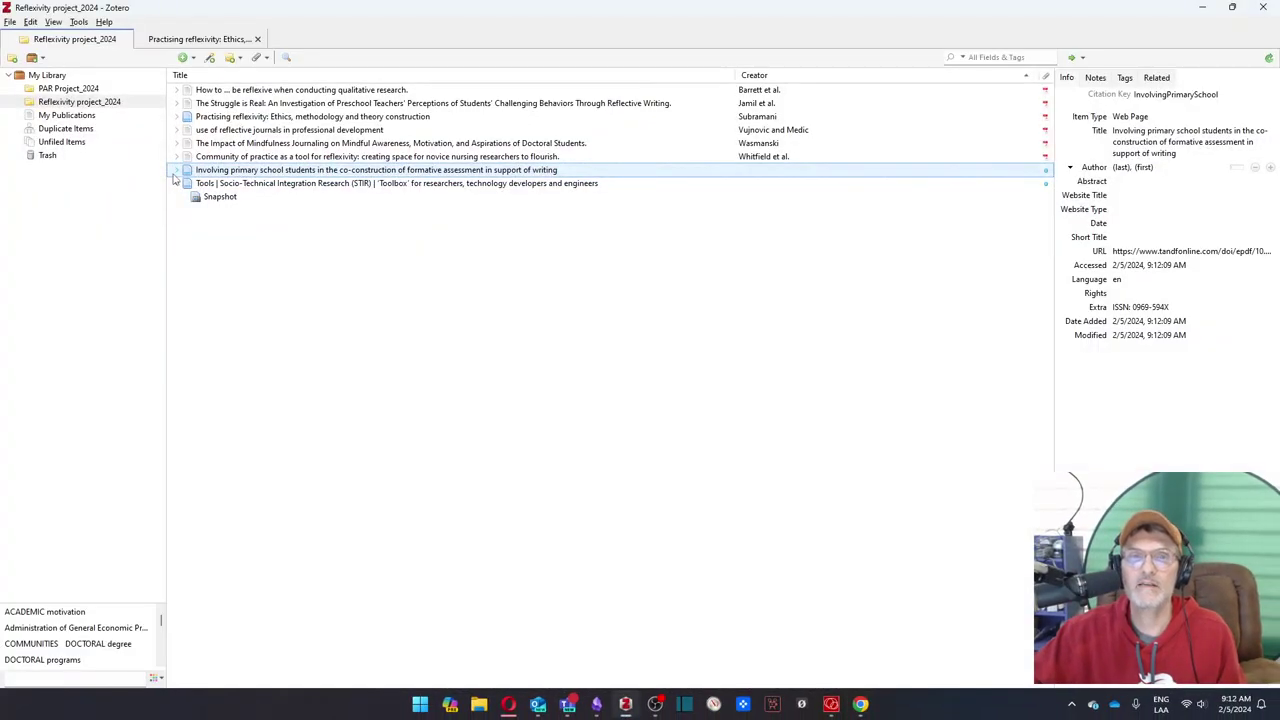
pyautogui.click(177, 171)
pyautogui.click(238, 184)
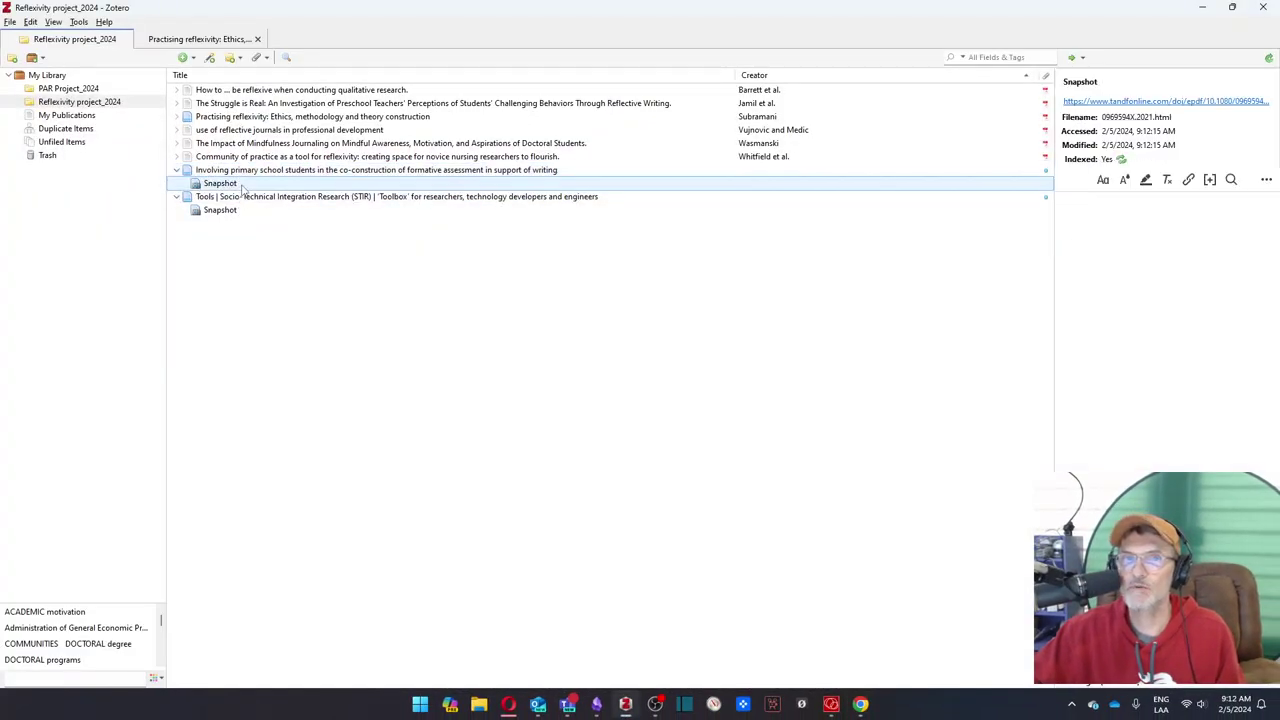
pyautogui.doubleClick(240, 185)
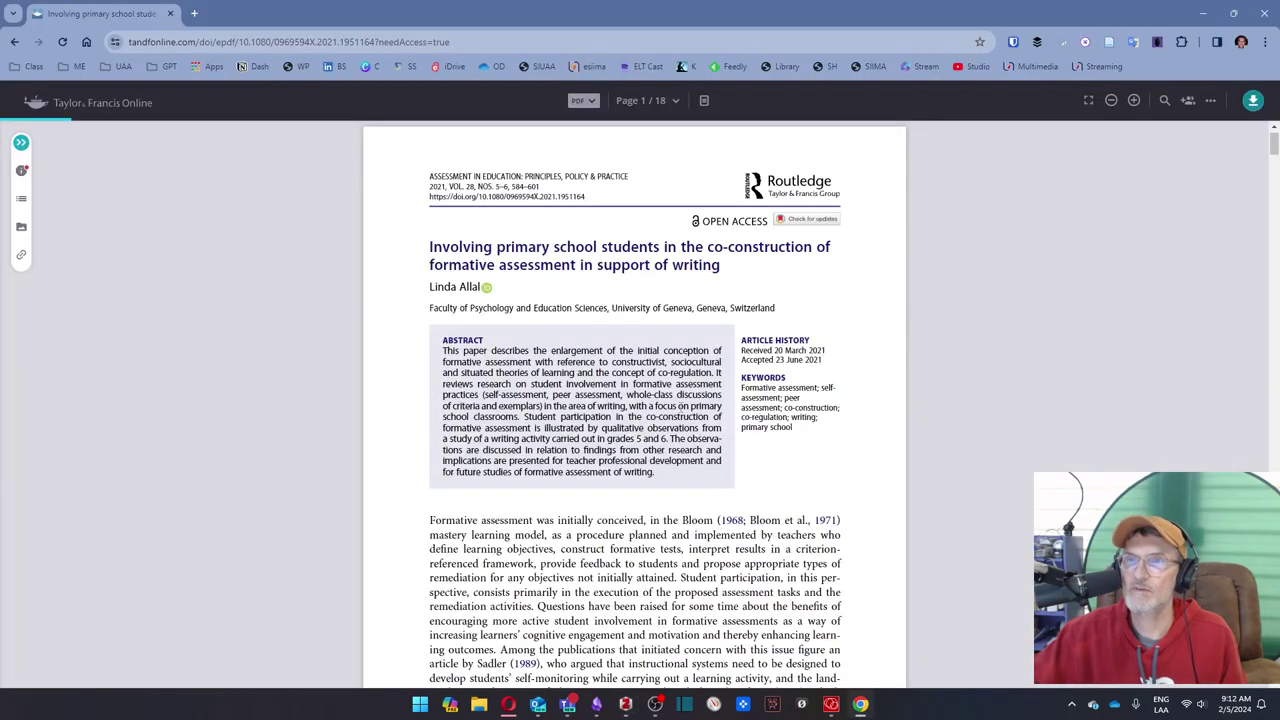
pyautogui.click(1110, 42)
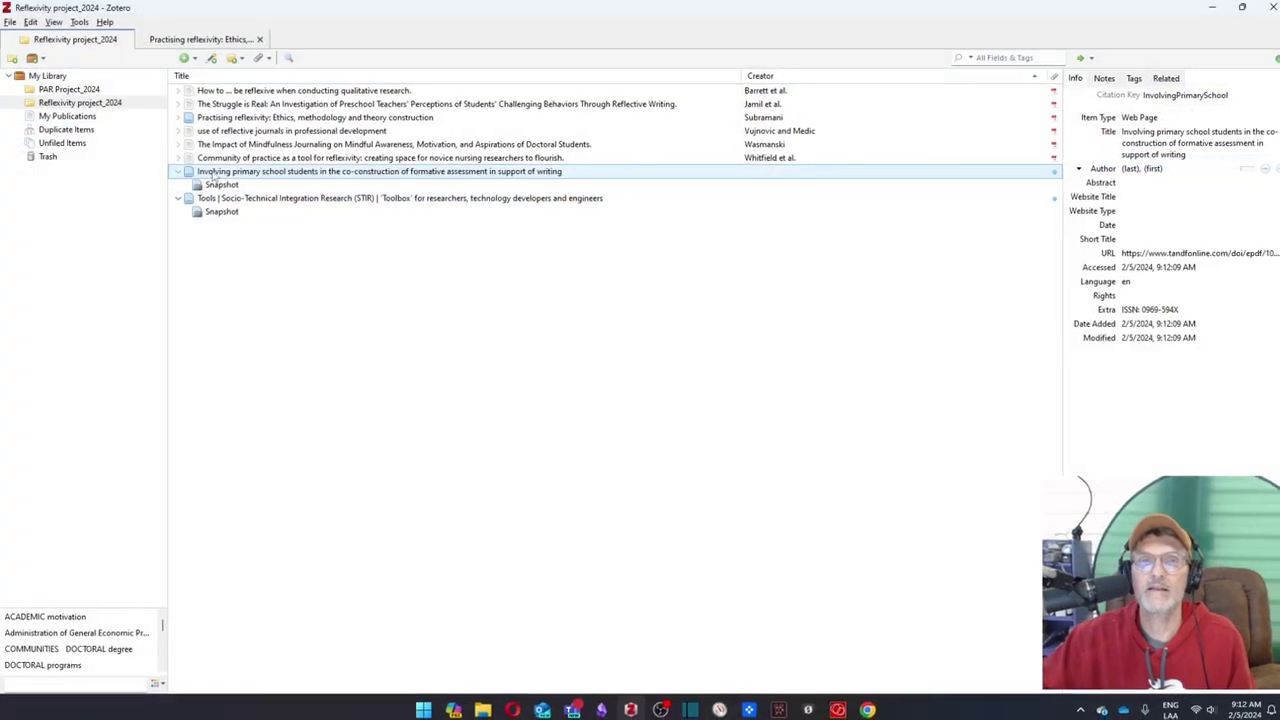
# Step: Open the saved article's snapshot from Zotero in the browser, view it, and close its tab
pyautogui.click(182, 172)
pyautogui.click(182, 172)
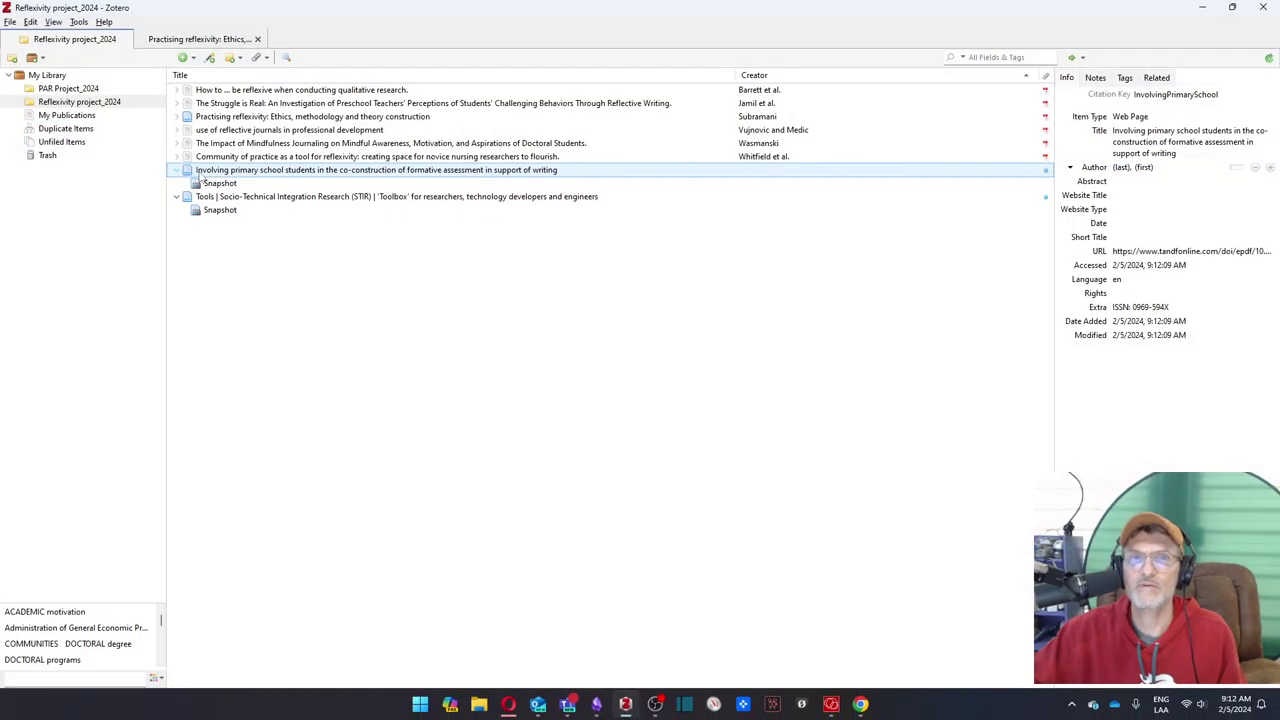
pyautogui.click(205, 186)
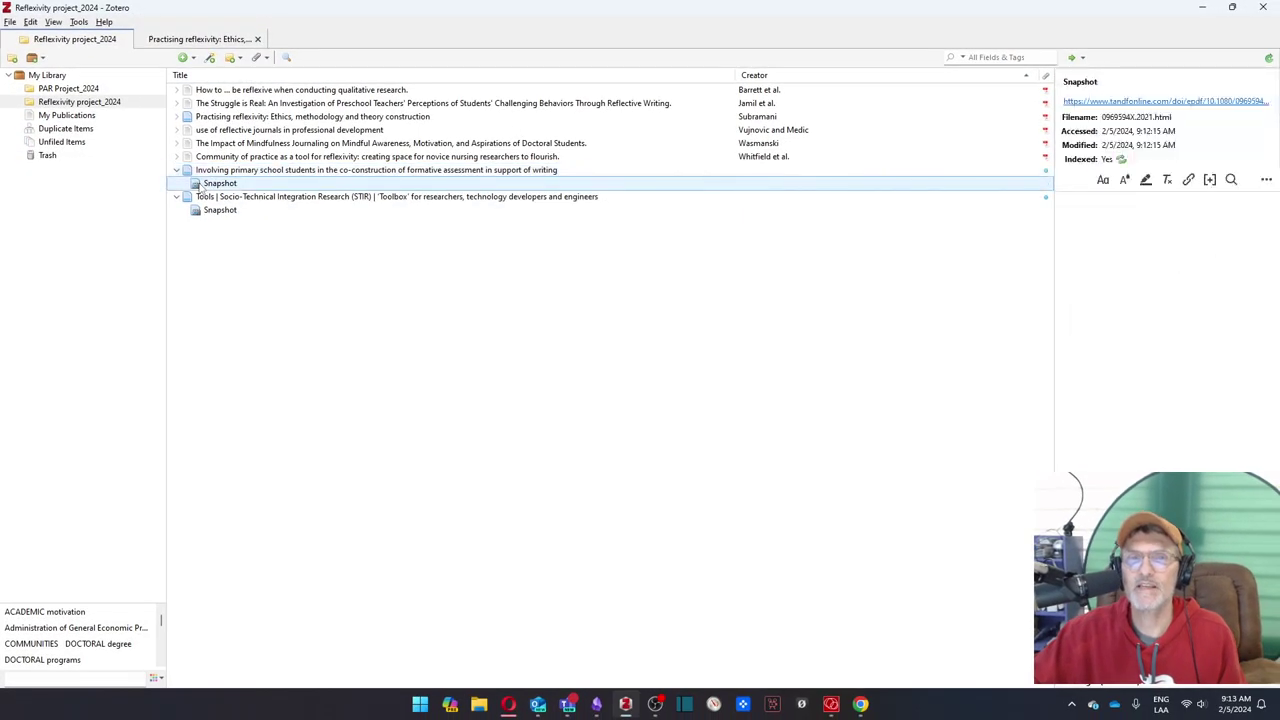
pyautogui.doubleClick(207, 185)
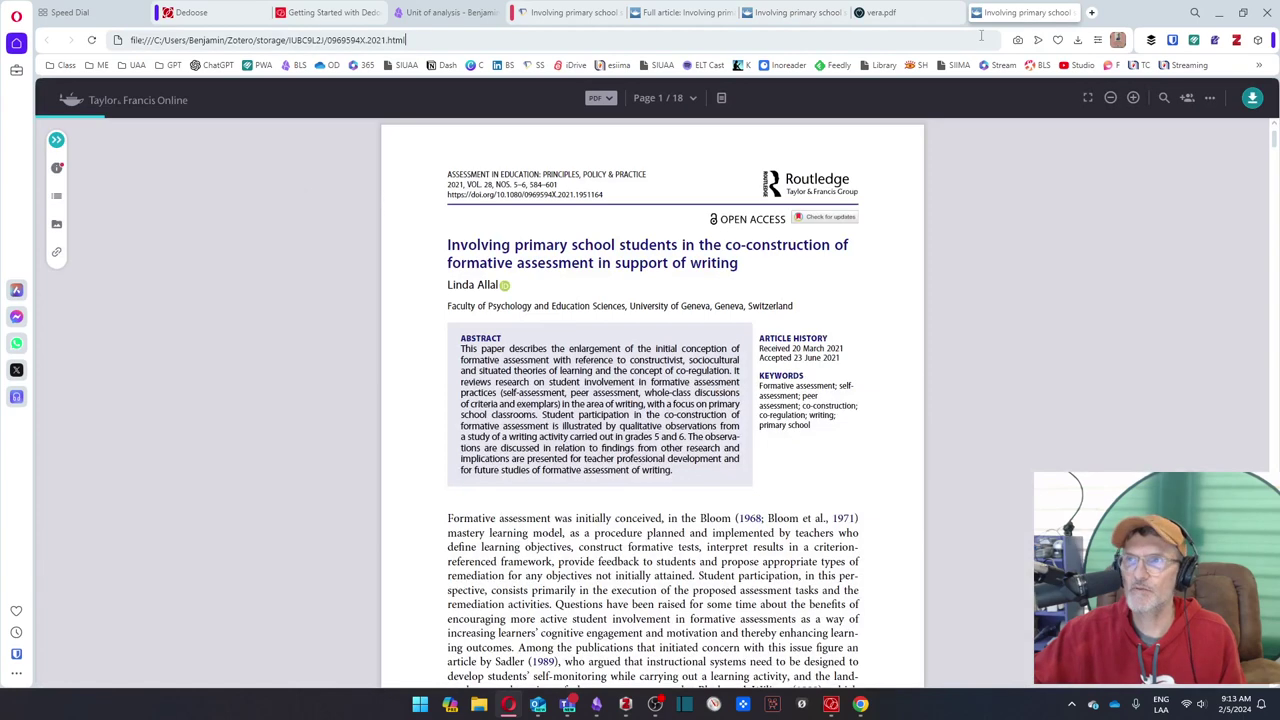
pyautogui.click(1078, 13)
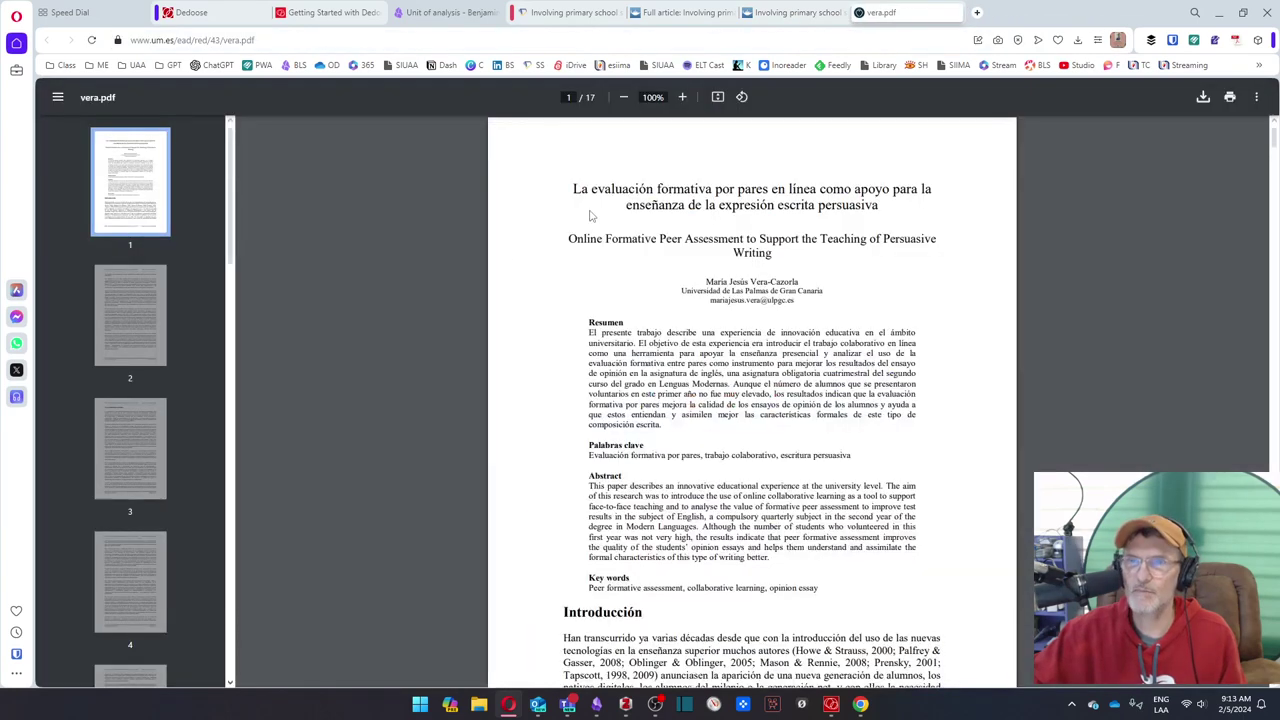
# Step: Return to Zotero, collapse the saved article, and show the attachments of "Practising reflexivity: Ethics, methodology and theory construction"
pyautogui.hotkey('alt', 'Tab')
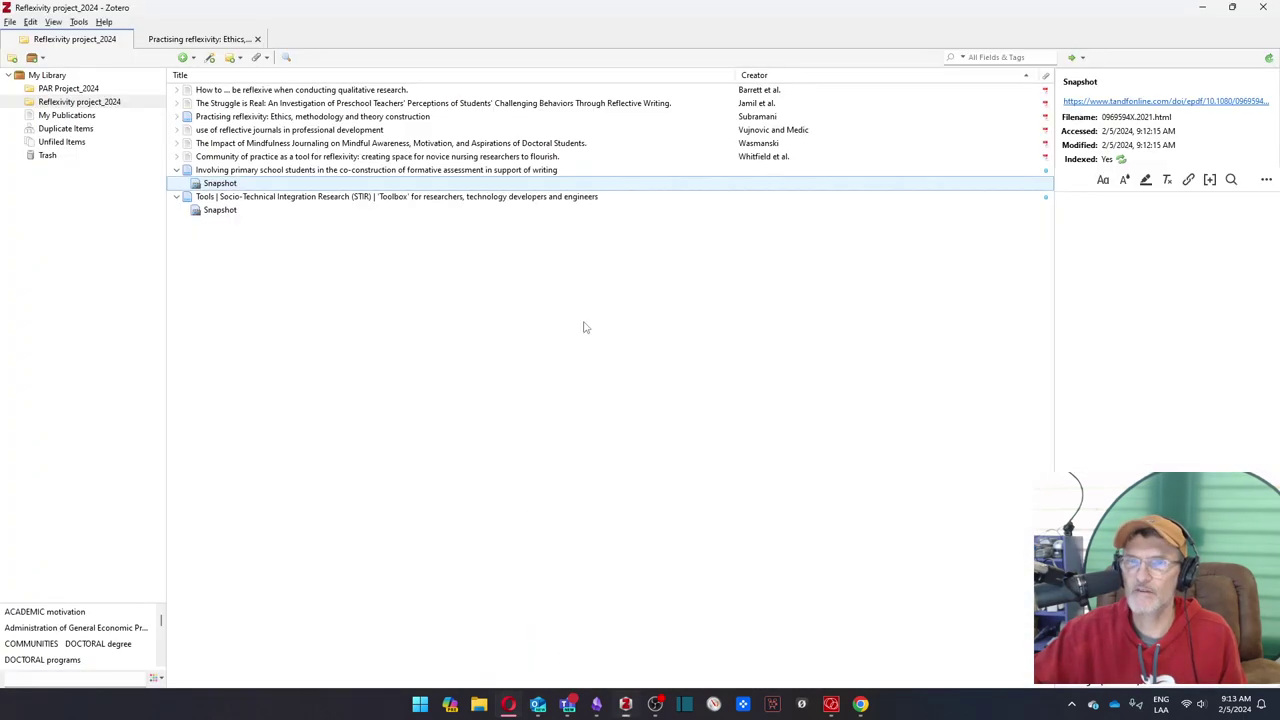
pyautogui.click(177, 171)
pyautogui.click(177, 117)
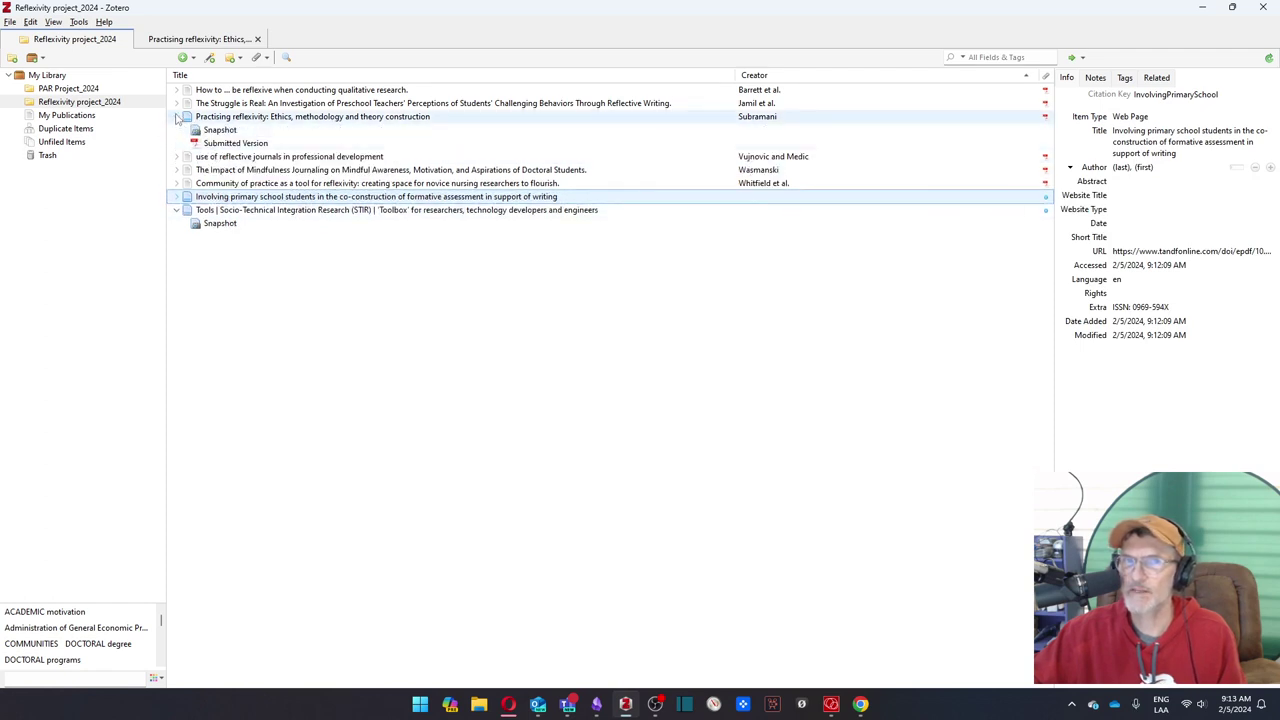
# Step: Check the full-text PDF attachments of "The Struggle is Real" and "How to ... be reflexive when conducting qualitative research", collapsing each item again
pyautogui.click(177, 117)
pyautogui.click(178, 103)
pyautogui.click(205, 117)
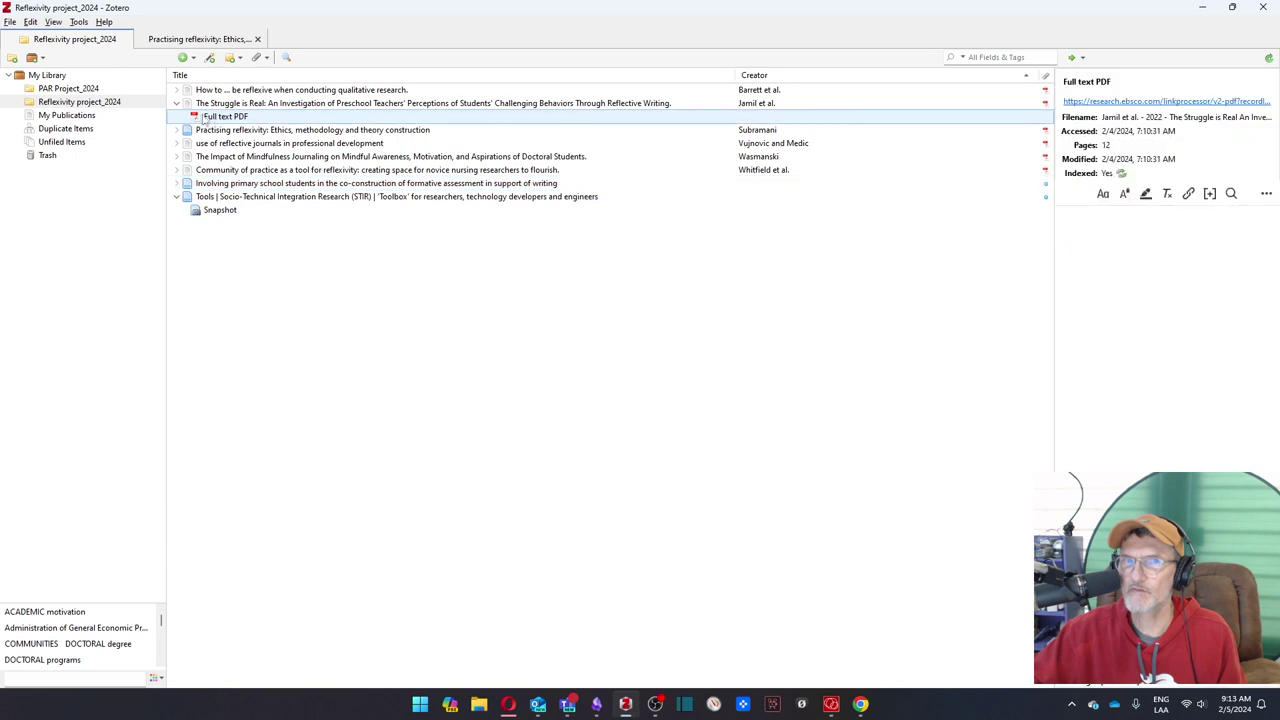
pyautogui.click(177, 103)
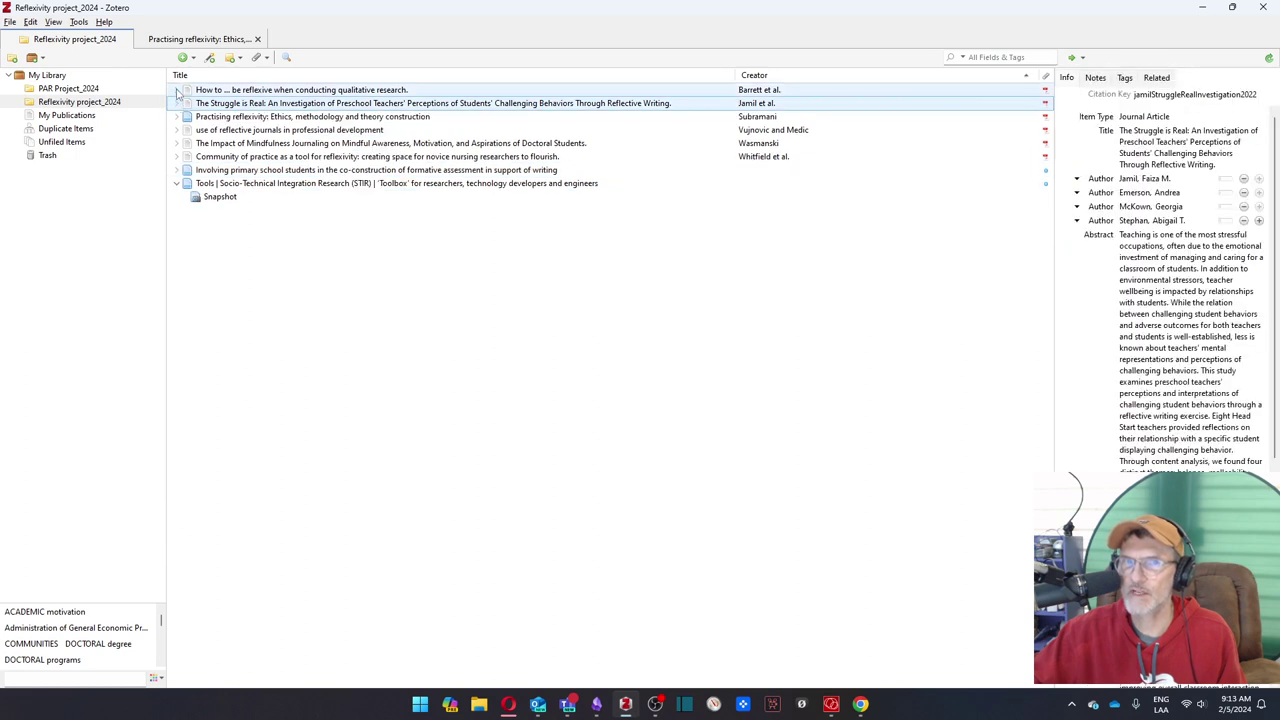
pyautogui.click(177, 90)
pyautogui.click(212, 104)
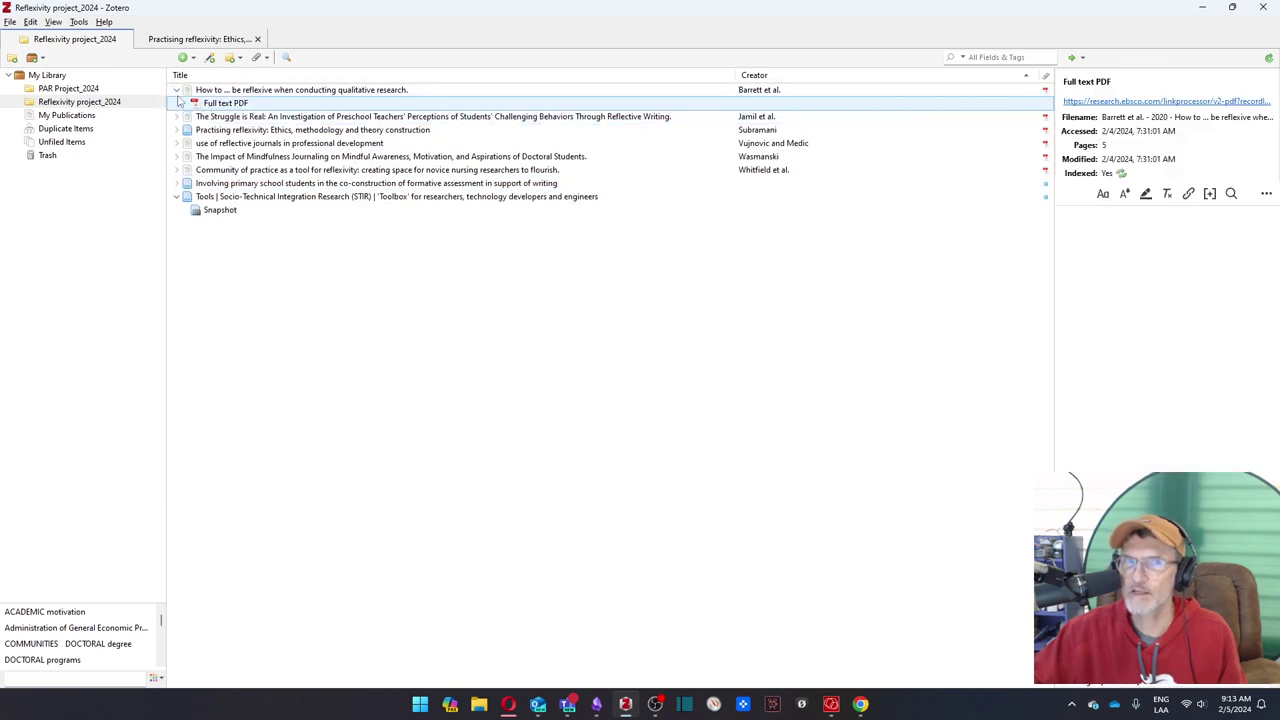
pyautogui.click(177, 90)
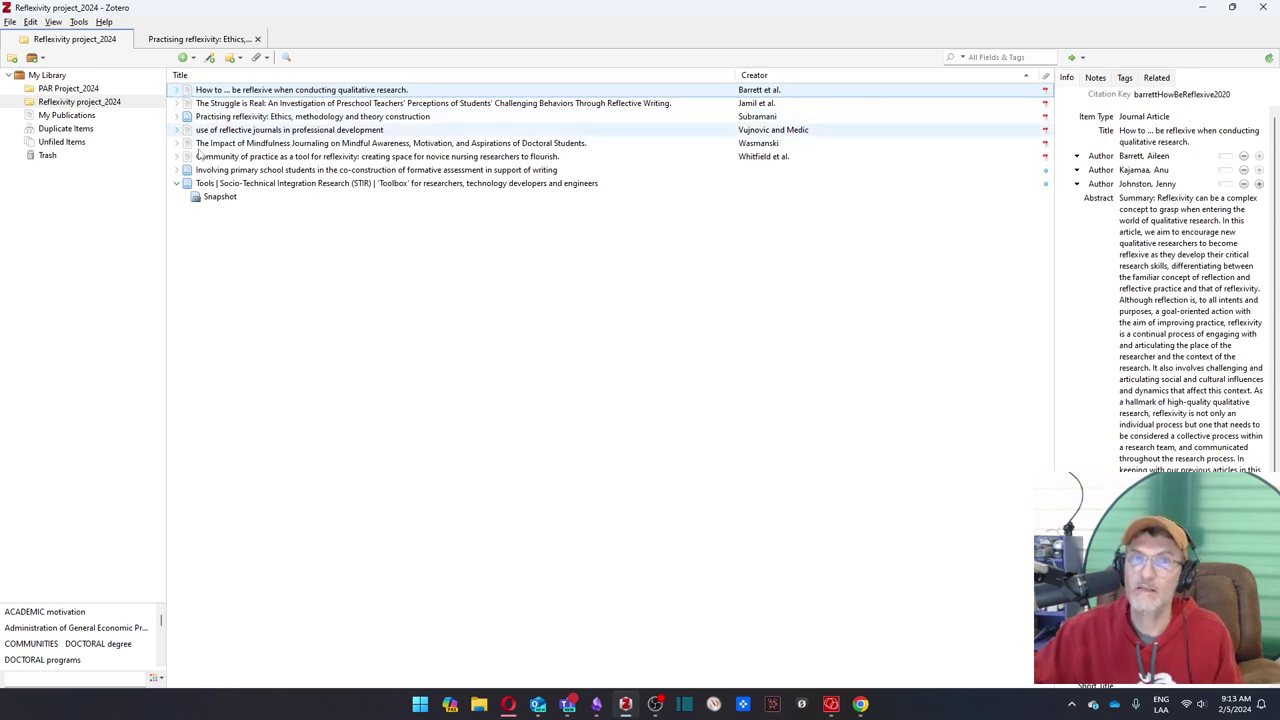
# Step: Show the attachment of "Involving primary school students in the co-construction of formative assessment in support of writing" and select its snapshot
pyautogui.click(177, 170)
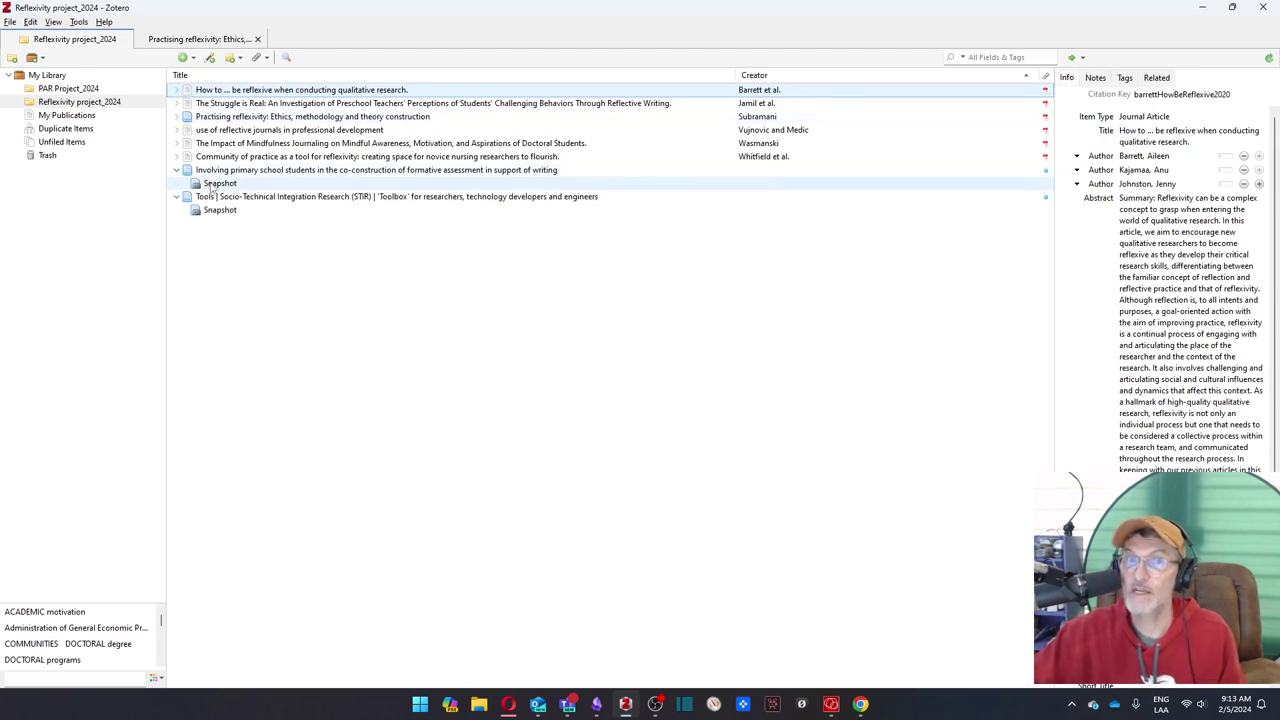
pyautogui.click(360, 177)
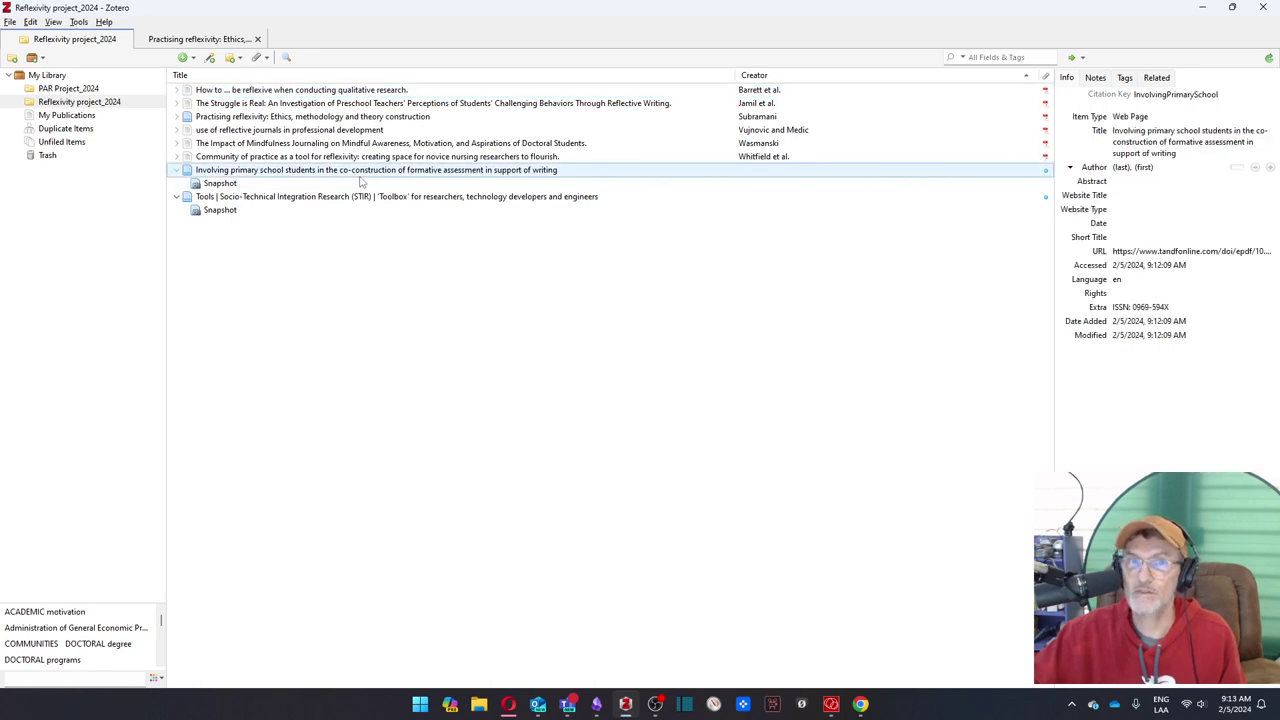
pyautogui.click(361, 183)
# Step: Switch to Opera, bring up the save dialog for vera.pdf, cancel it, and return to Zotero
pyautogui.hotkey('alt', 'Tab')
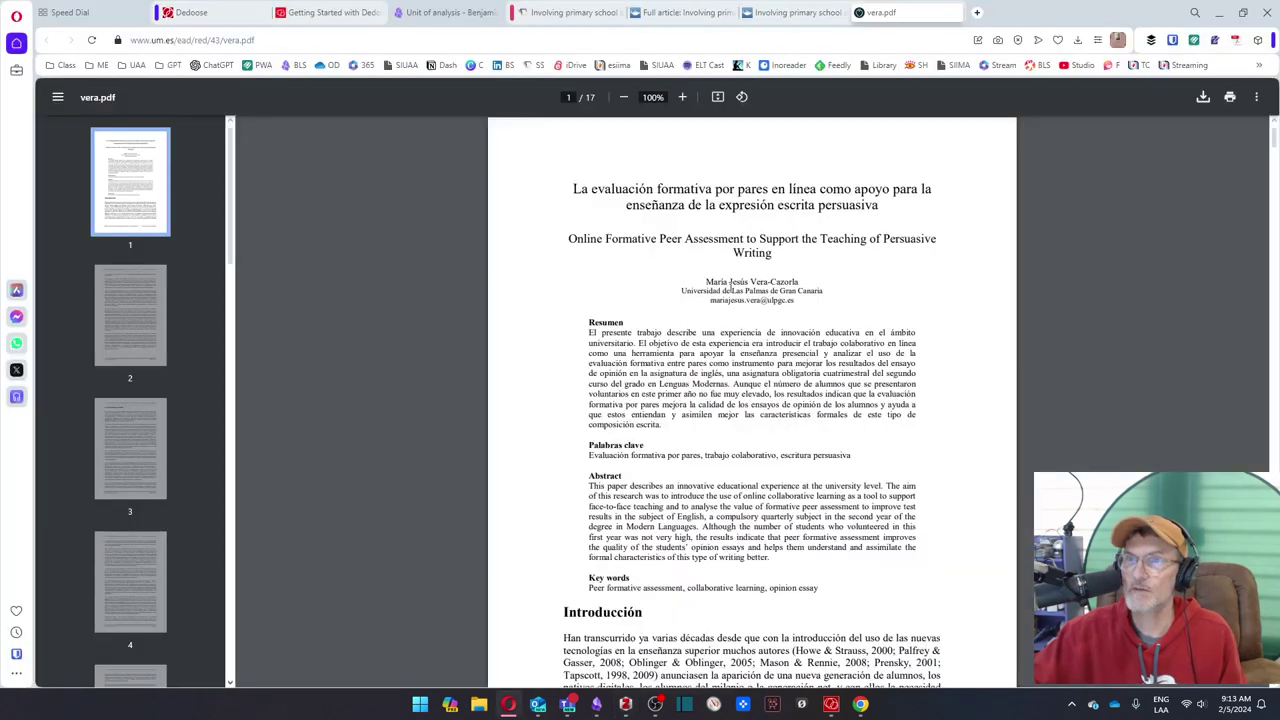
pyautogui.click(1203, 97)
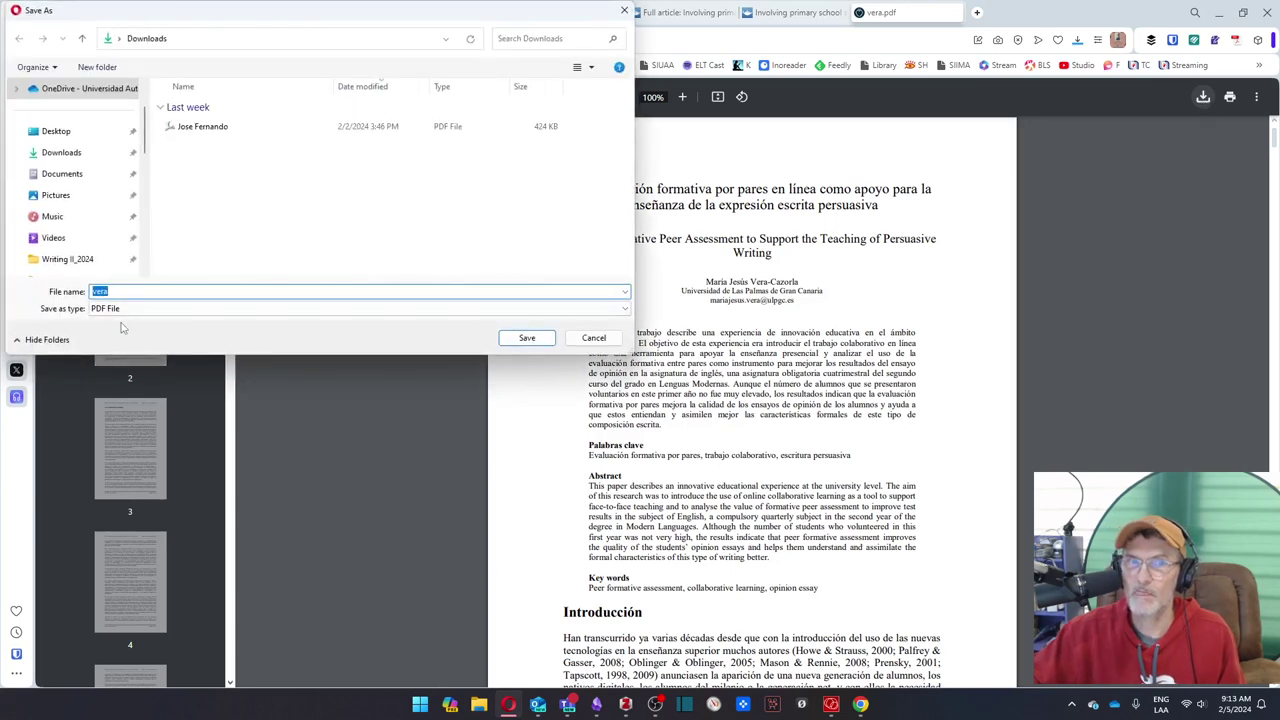
pyautogui.click(604, 340)
pyautogui.hotkey('alt', 'Tab')
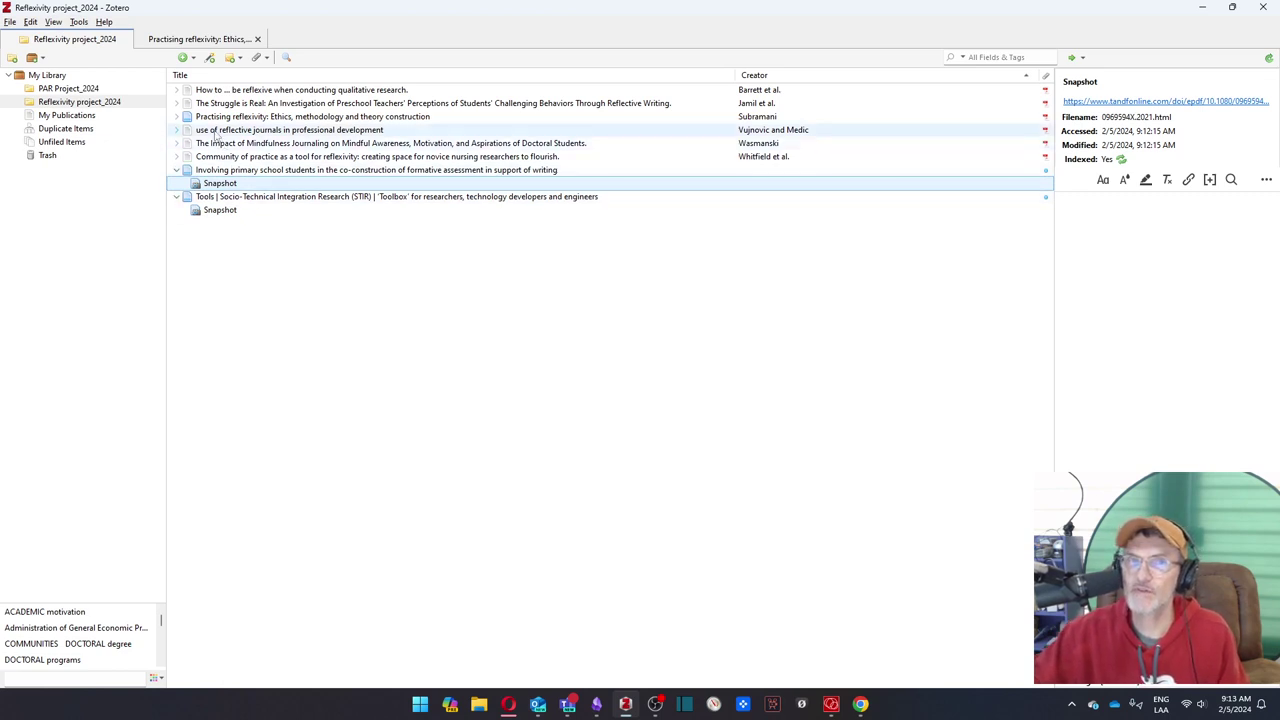
# Step: Open the full-text PDF of "The Struggle is Real" and select a passage at the start of its abstract
pyautogui.click(177, 103)
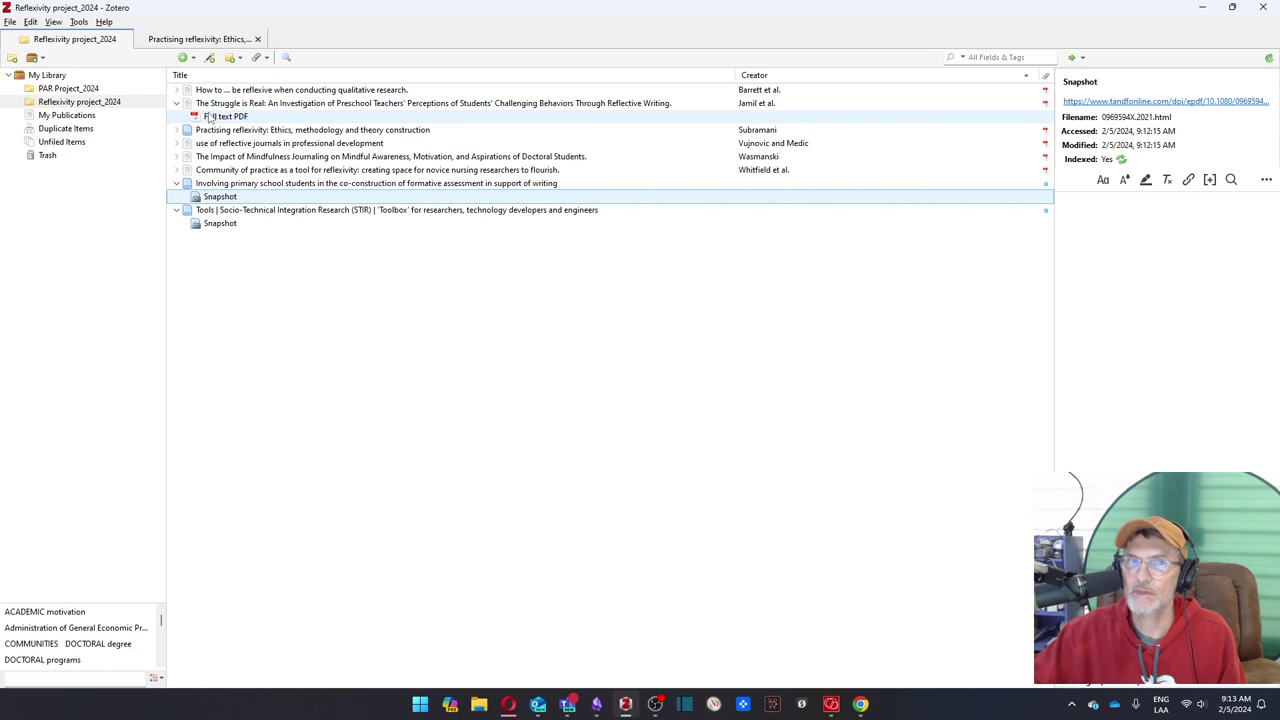
pyautogui.doubleClick(210, 117)
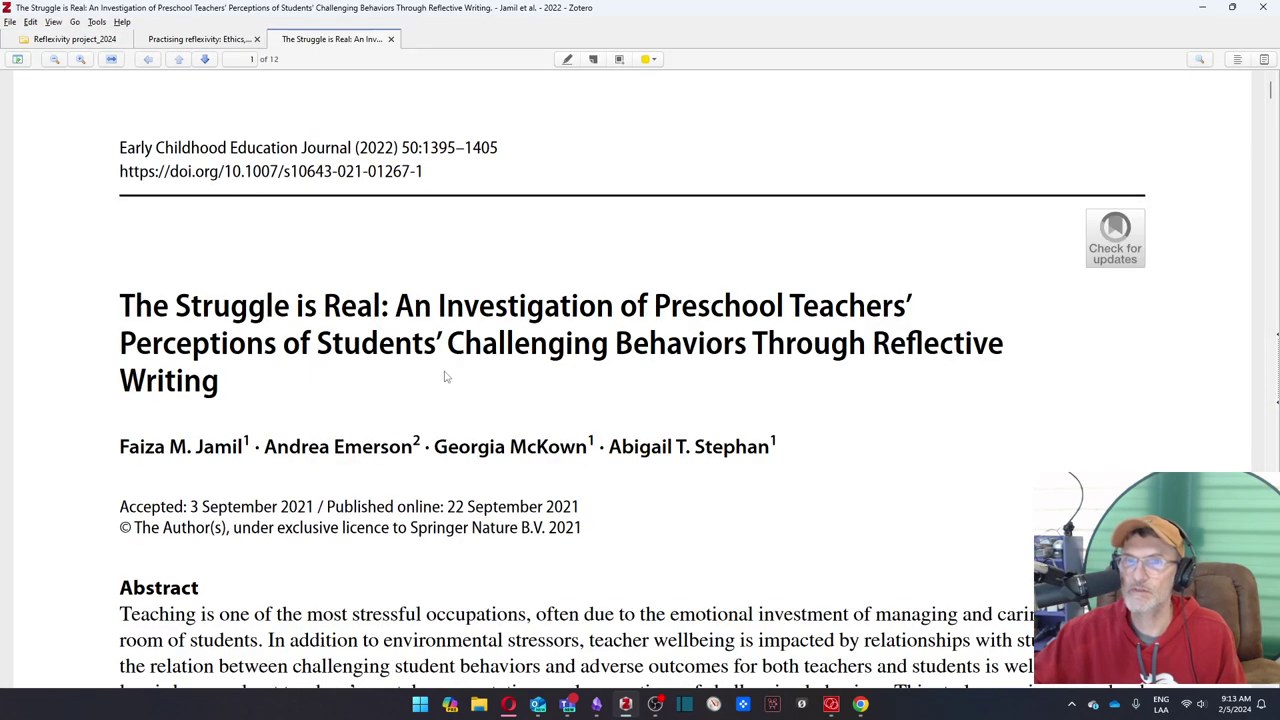
pyautogui.scroll(-3, 446, 377)
pyautogui.moveTo(484, 469); pyautogui.dragTo(681, 508)
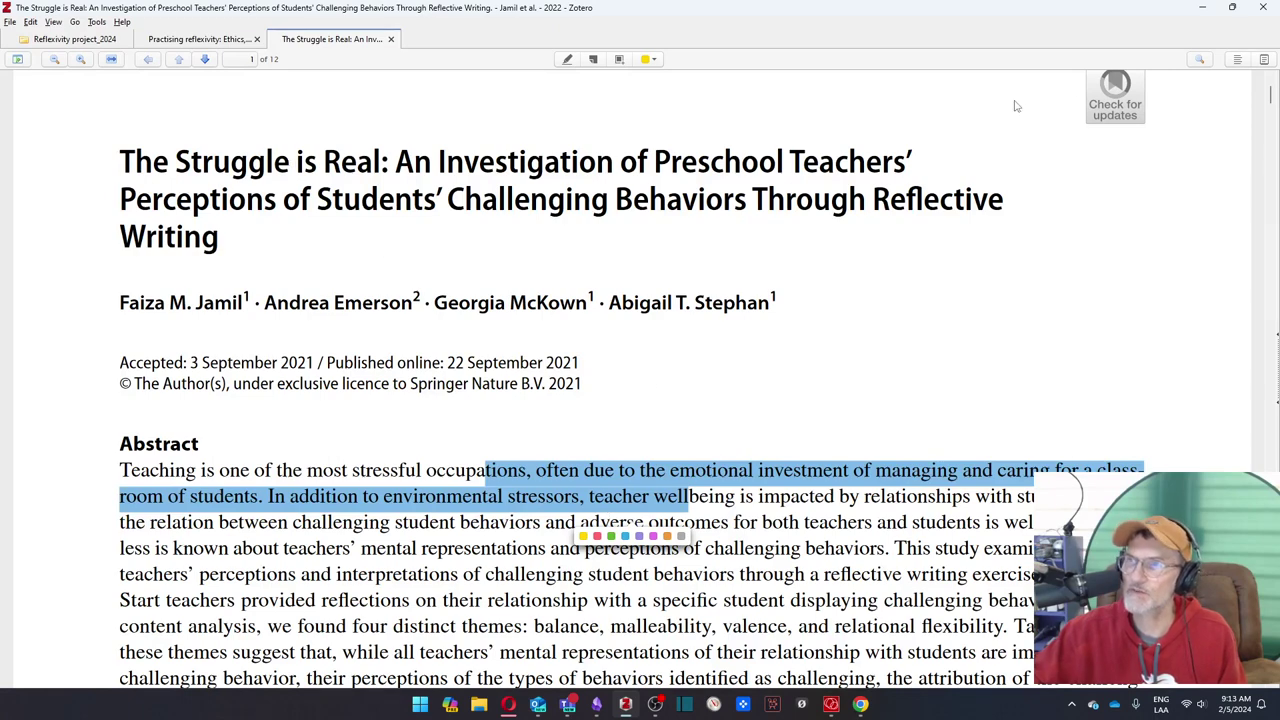
# Step: Return to Opera, go back through the Taylor & Francis pages to the article's Semantic Scholar page, and look over its citations
pyautogui.click(1202, 7)
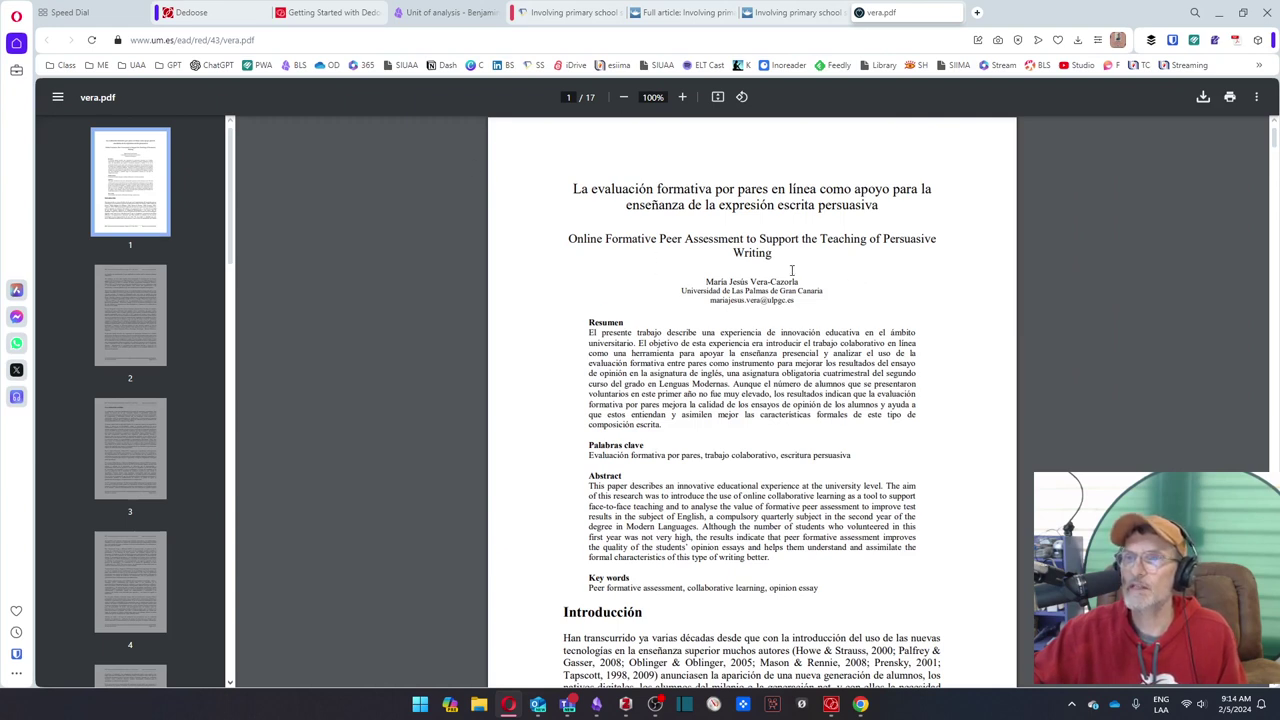
pyautogui.click(793, 13)
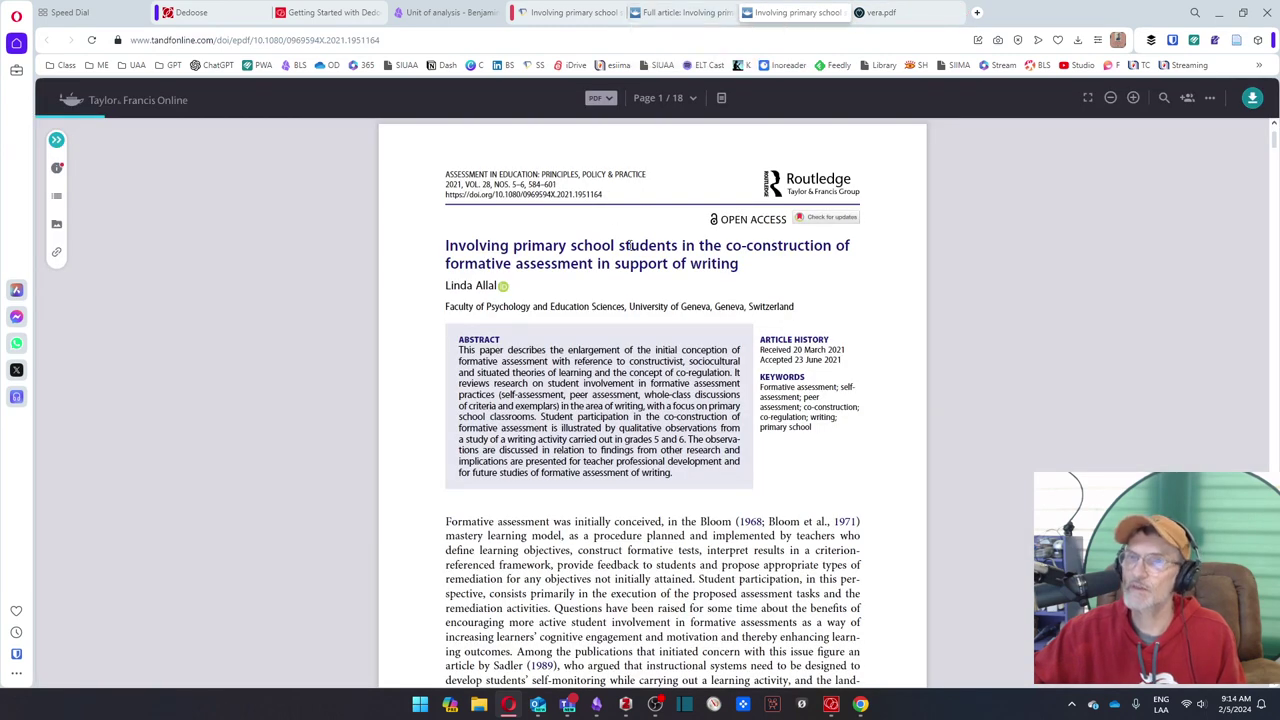
pyautogui.click(673, 13)
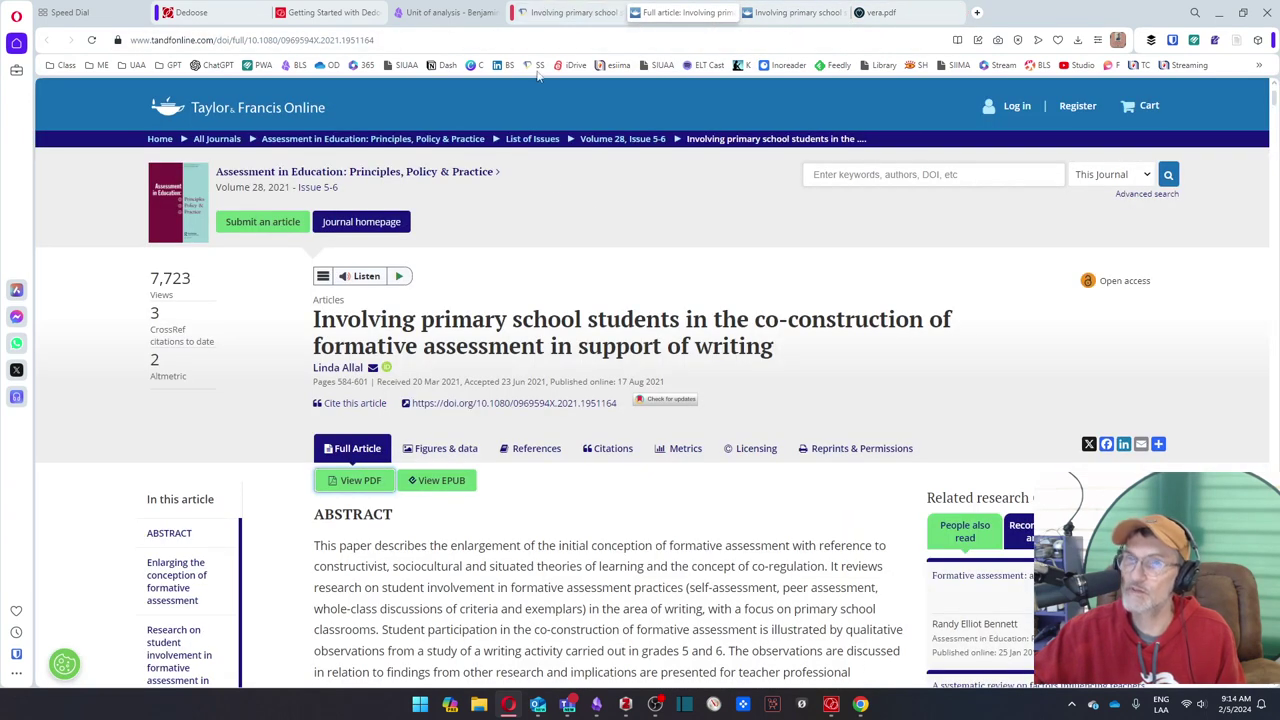
pyautogui.click(562, 14)
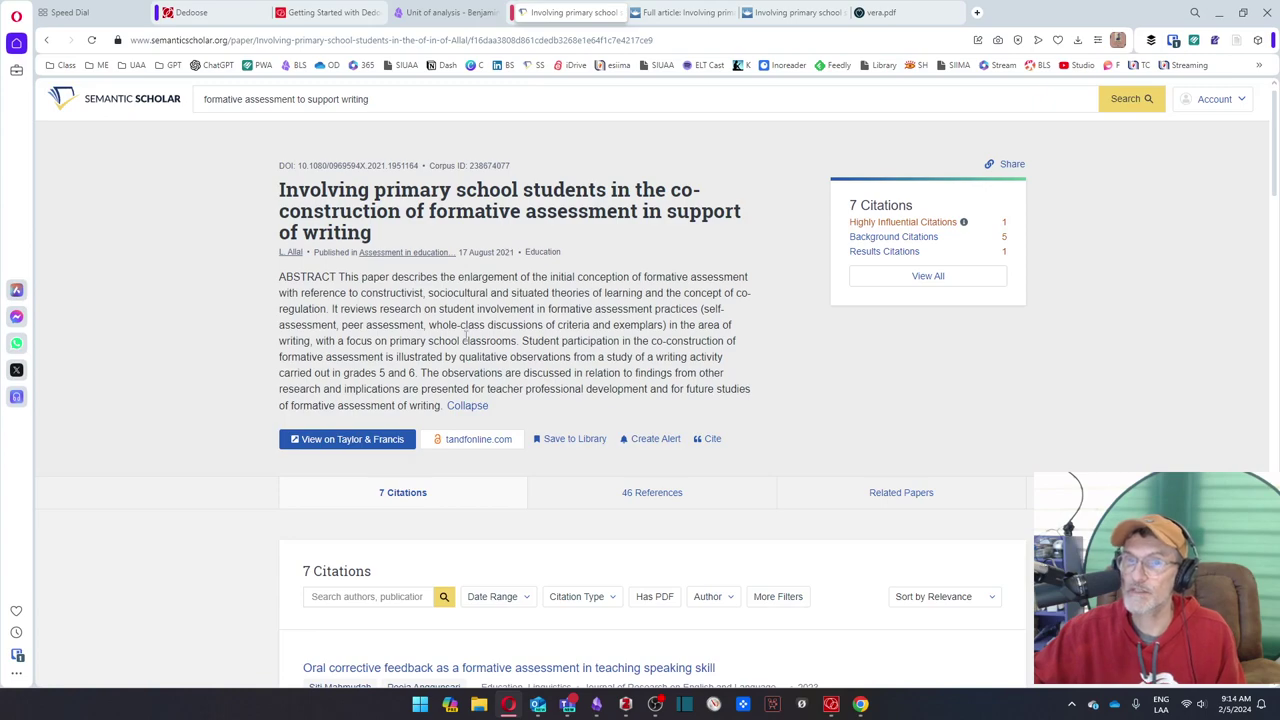
pyautogui.scroll(-6, 455, 340)
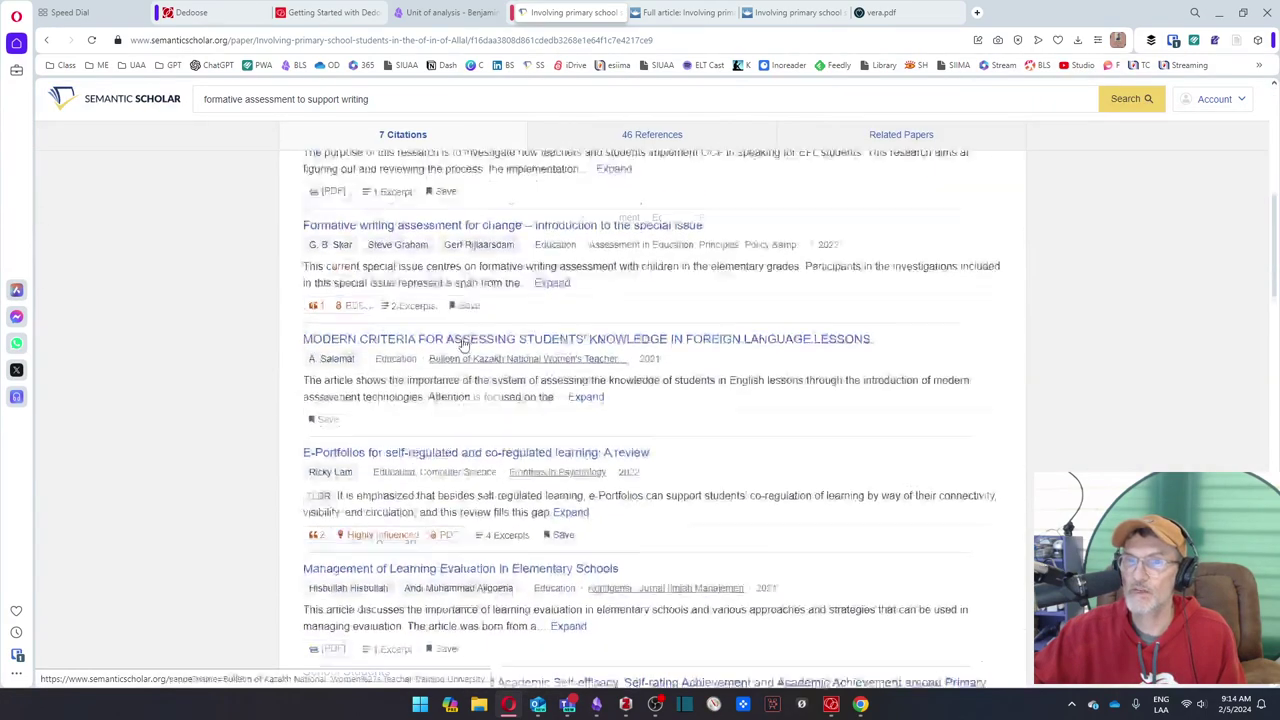
pyautogui.scroll(3, 463, 343)
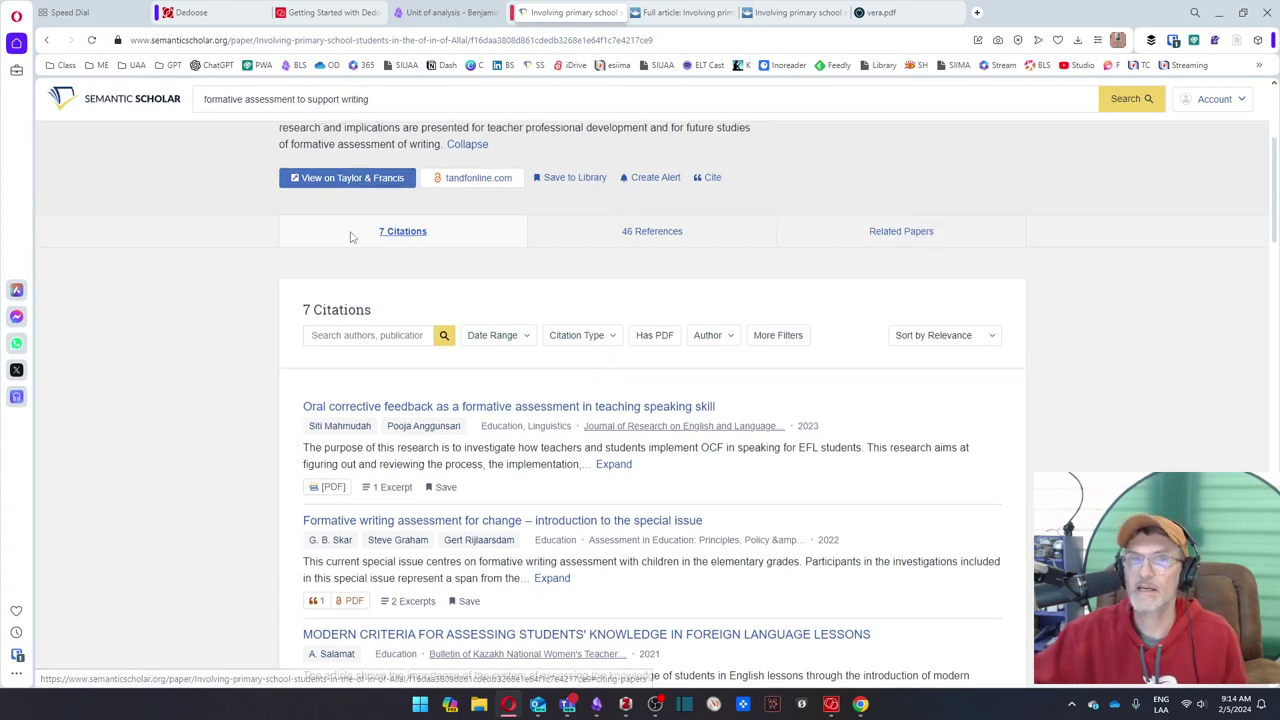
pyautogui.scroll(3, 350, 236)
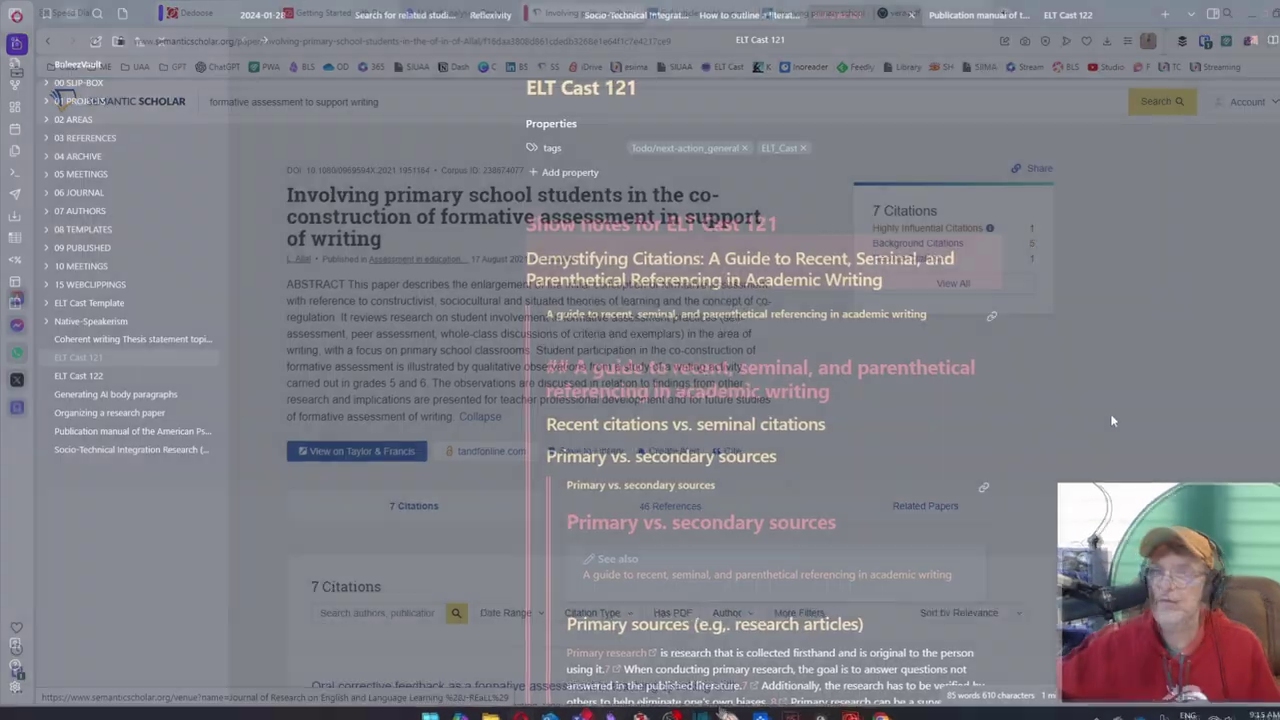
# Step: In the Obsidian note ELT Cast 121, read from primary sources through tertiary sources and the summary, and return to its beginning
pyautogui.scroll(-4, 1064, 420)
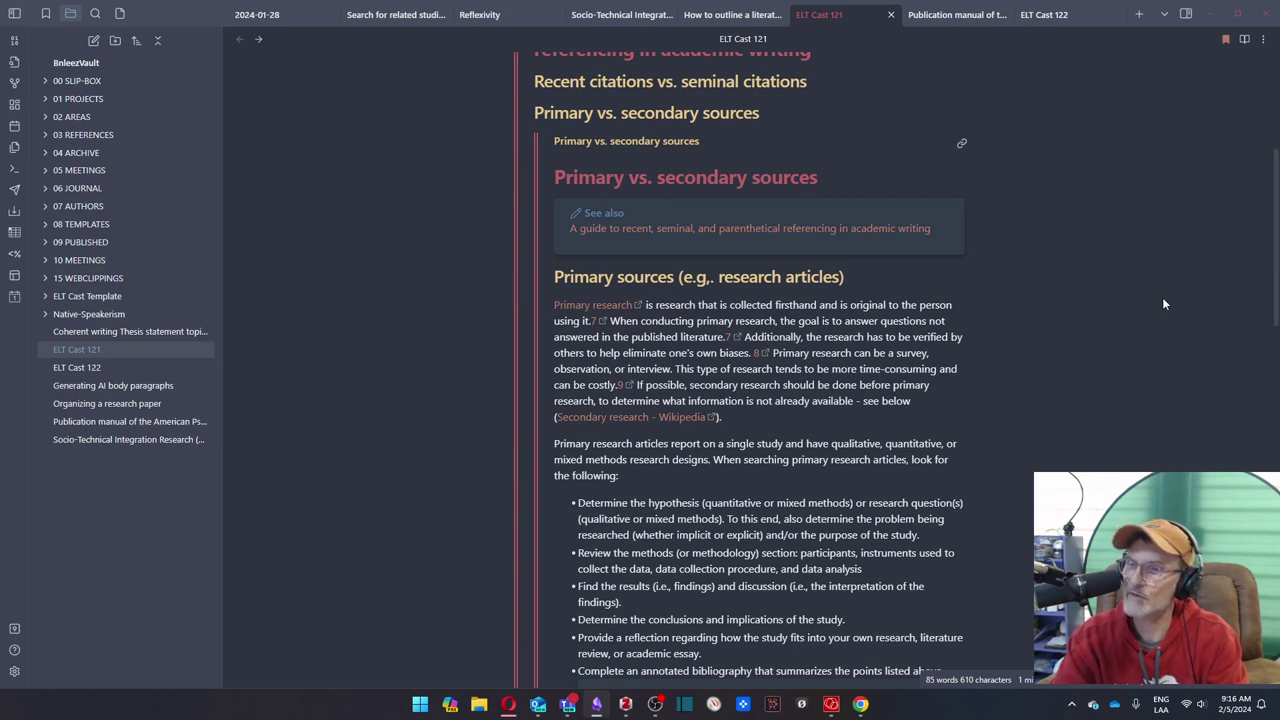
pyautogui.scroll(-10, 1163, 304)
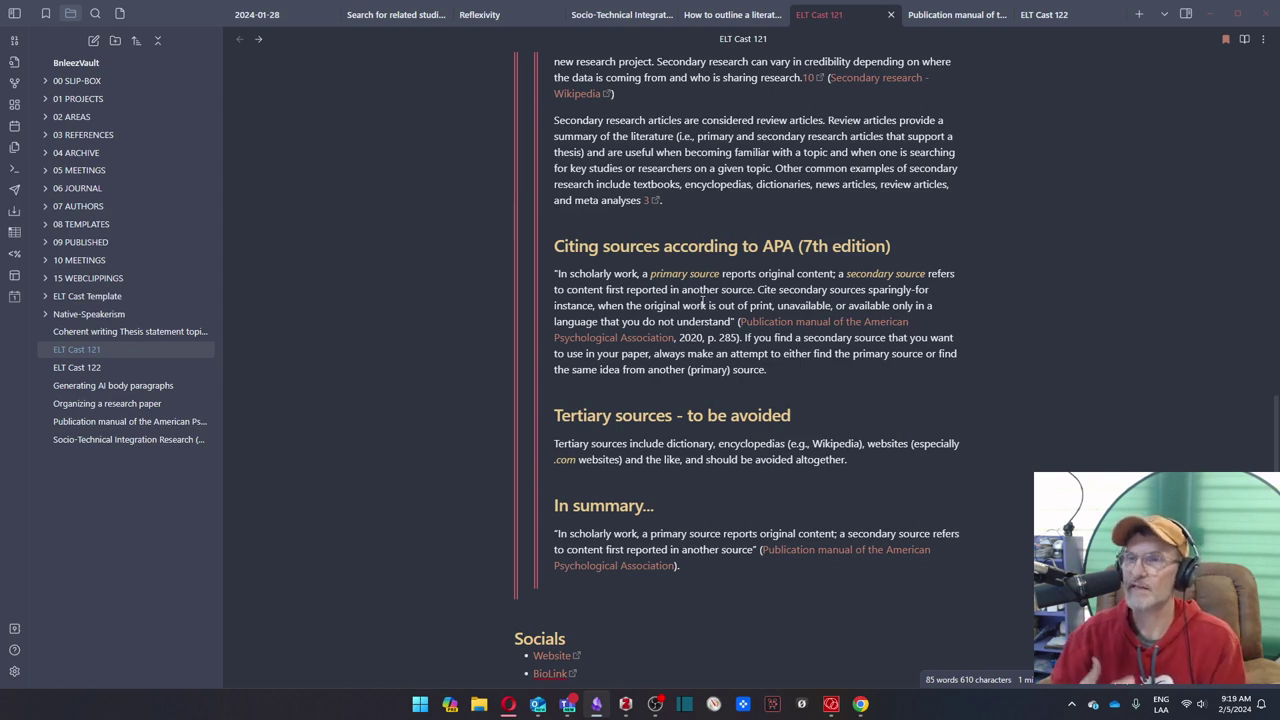
pyautogui.scroll(15, 1059, 361)
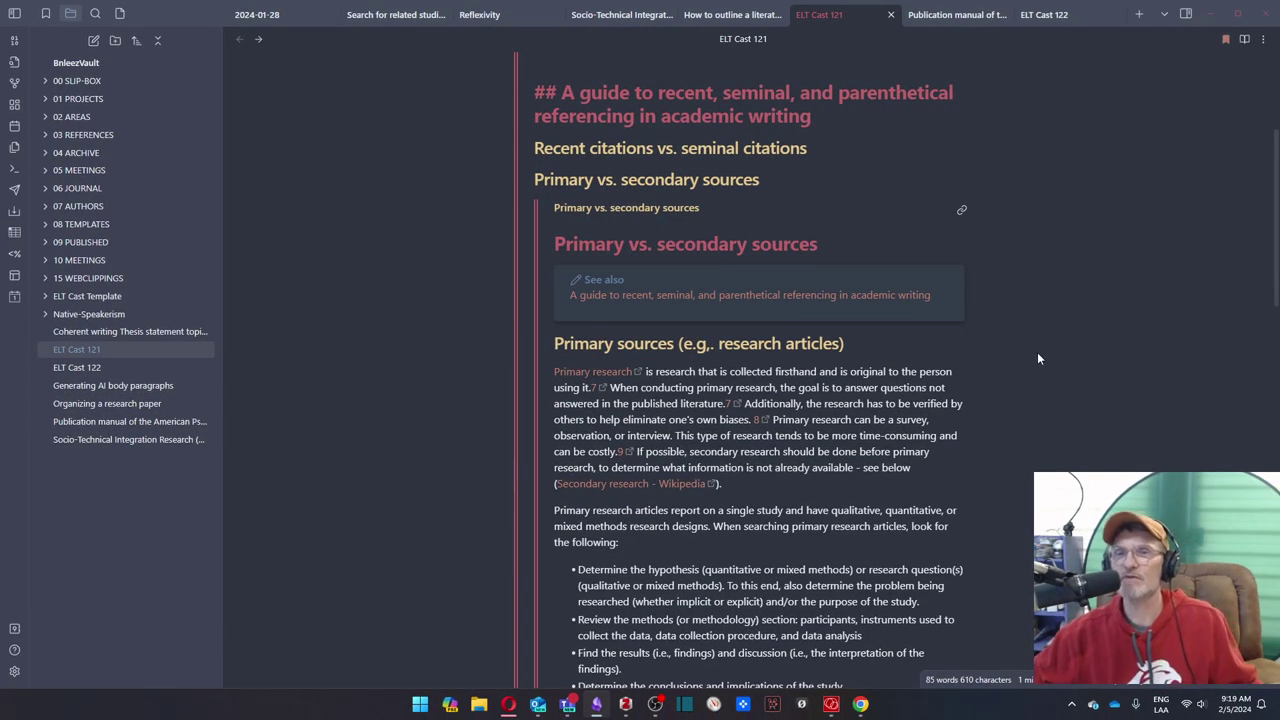
pyautogui.scroll(3, 1037, 352)
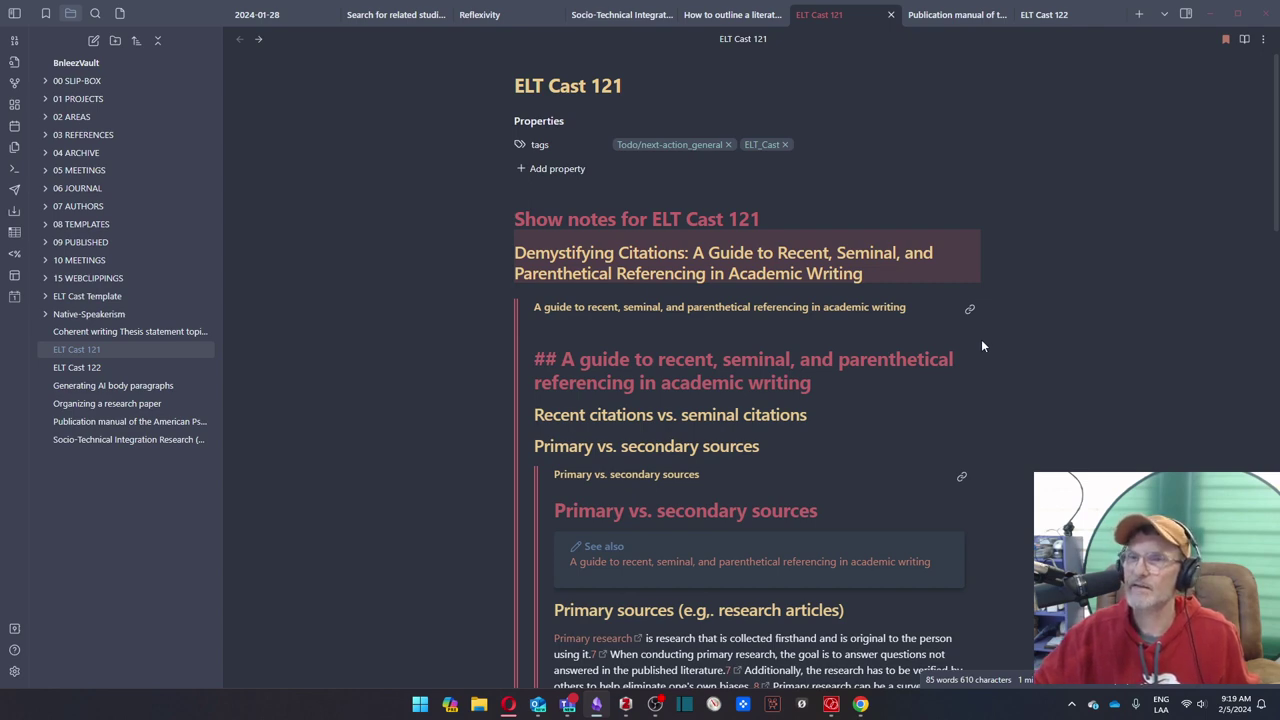
# Step: Review the ELT Cast 121 note's primary and secondary source sections again and go back to the show notes heading
pyautogui.scroll(-3, 984, 341)
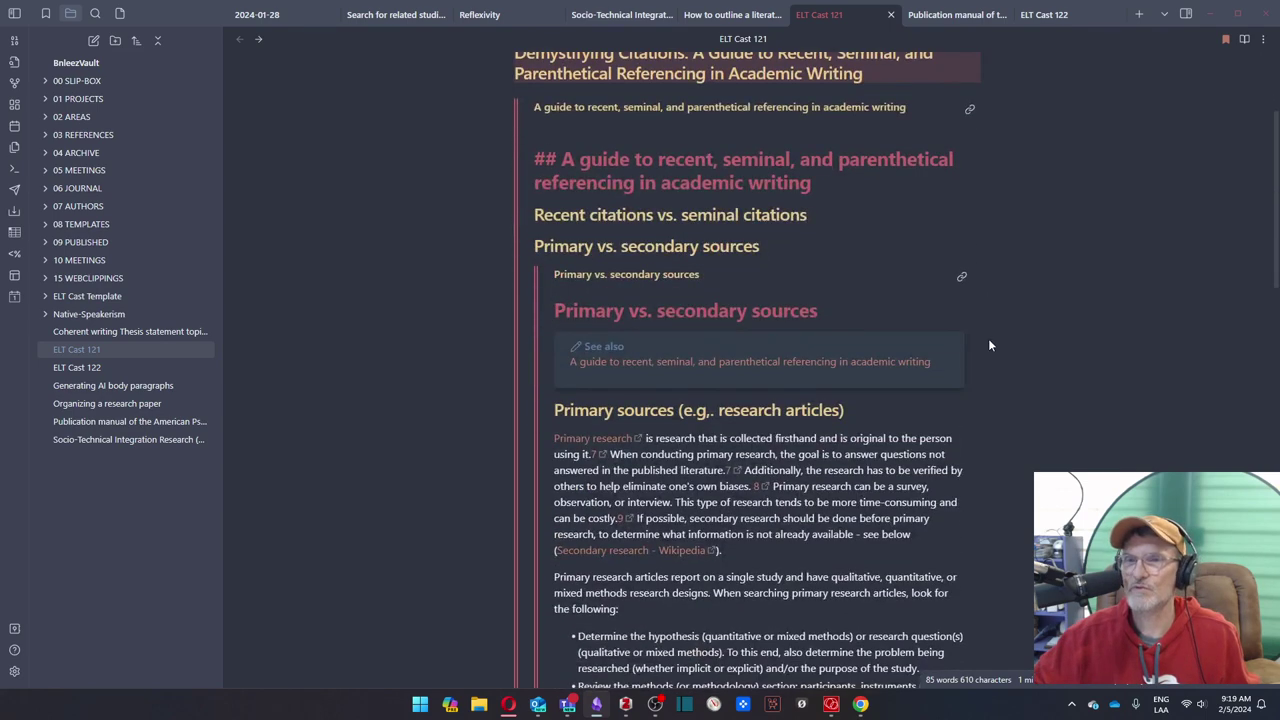
pyautogui.scroll(-3, 988, 340)
pyautogui.scroll(-3, 990, 347)
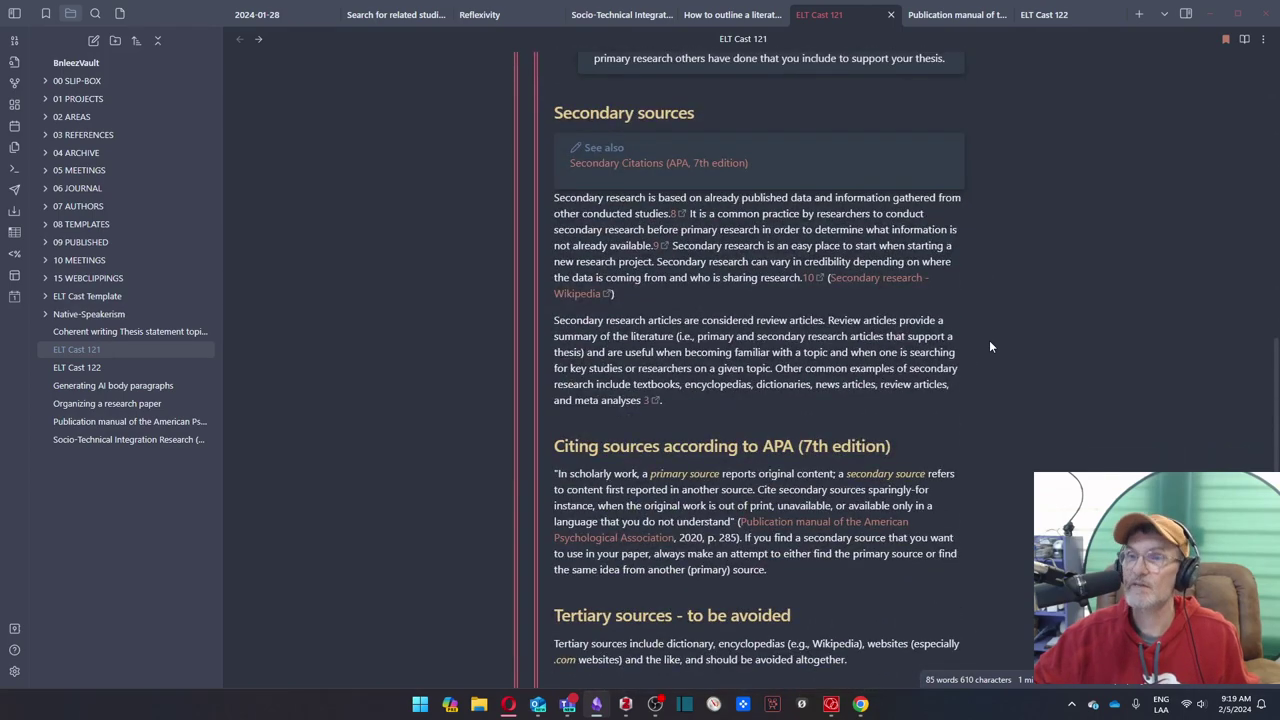
pyautogui.scroll(5, 990, 347)
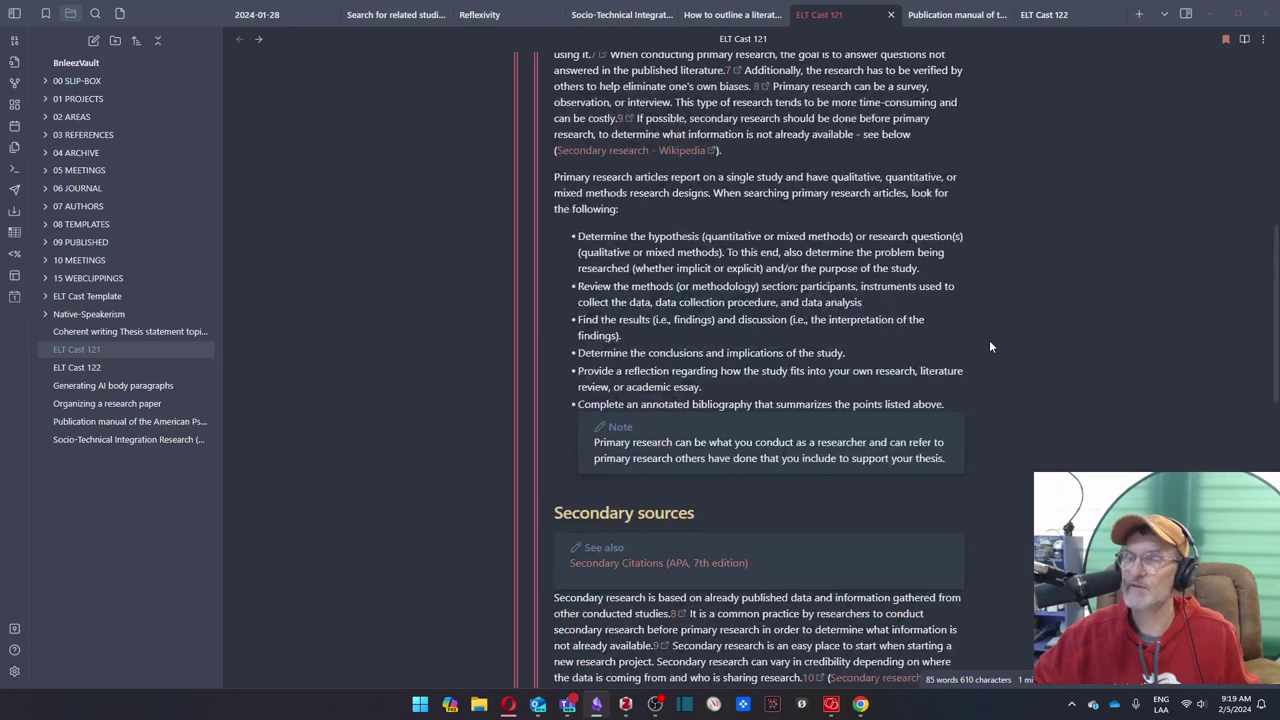
pyautogui.scroll(3, 990, 347)
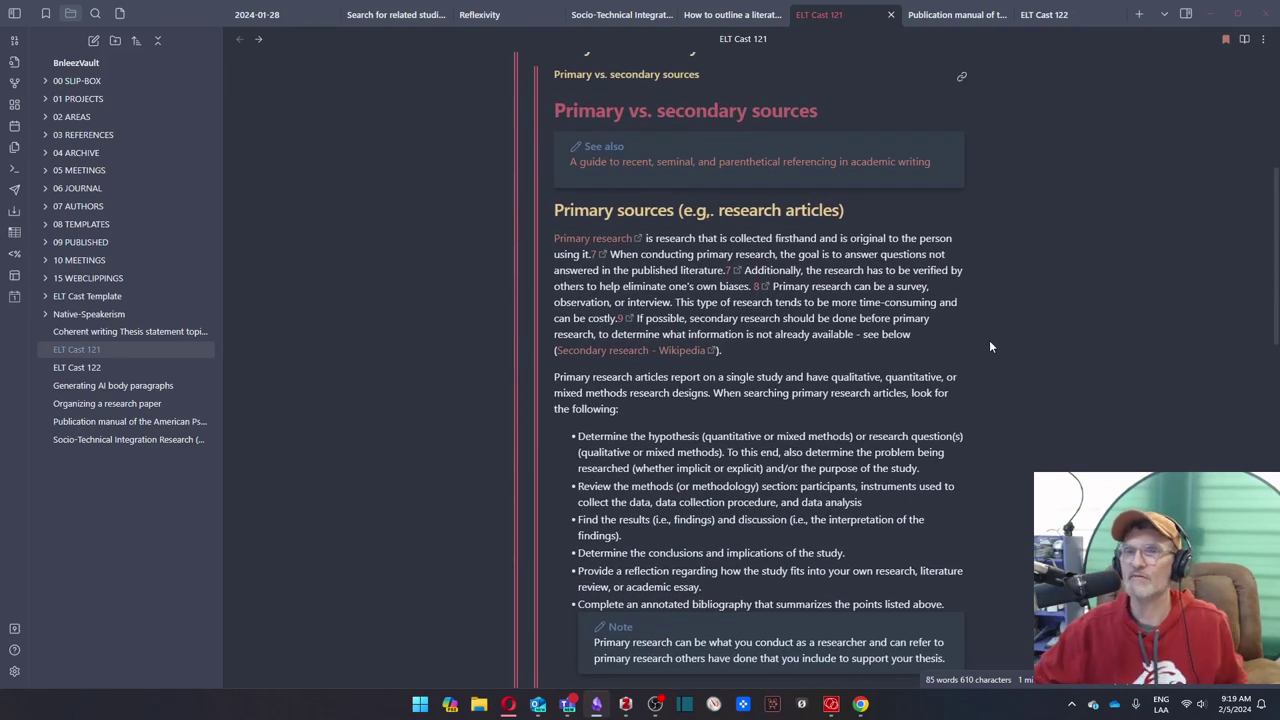
pyautogui.scroll(2, 990, 347)
pyautogui.scroll(3, 990, 347)
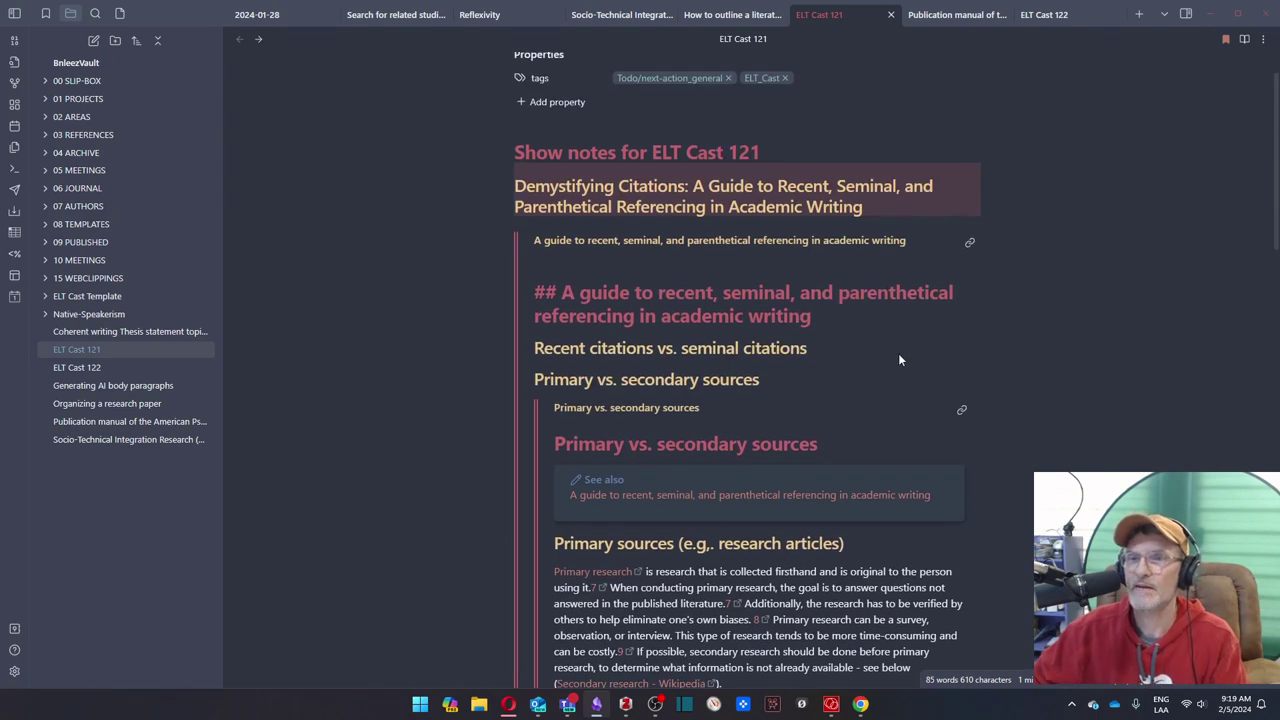
pyautogui.scroll(1, 1005, 398)
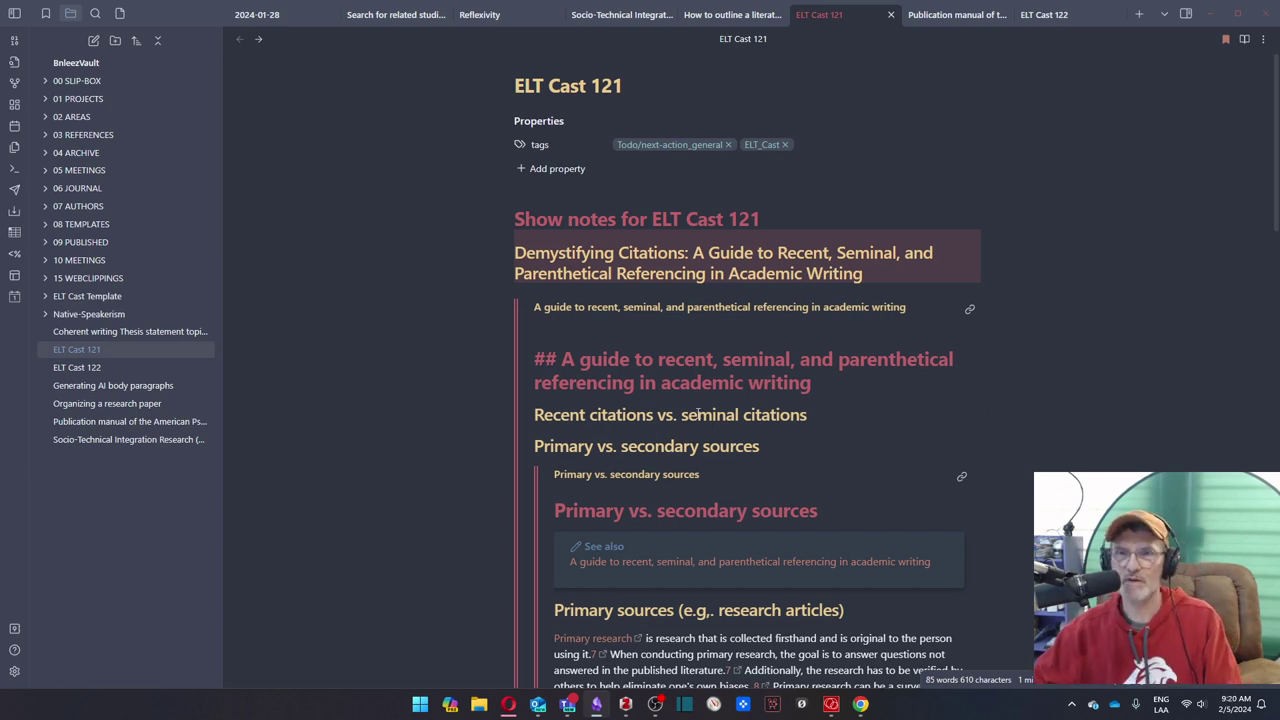
pyautogui.scroll(-3, 757, 409)
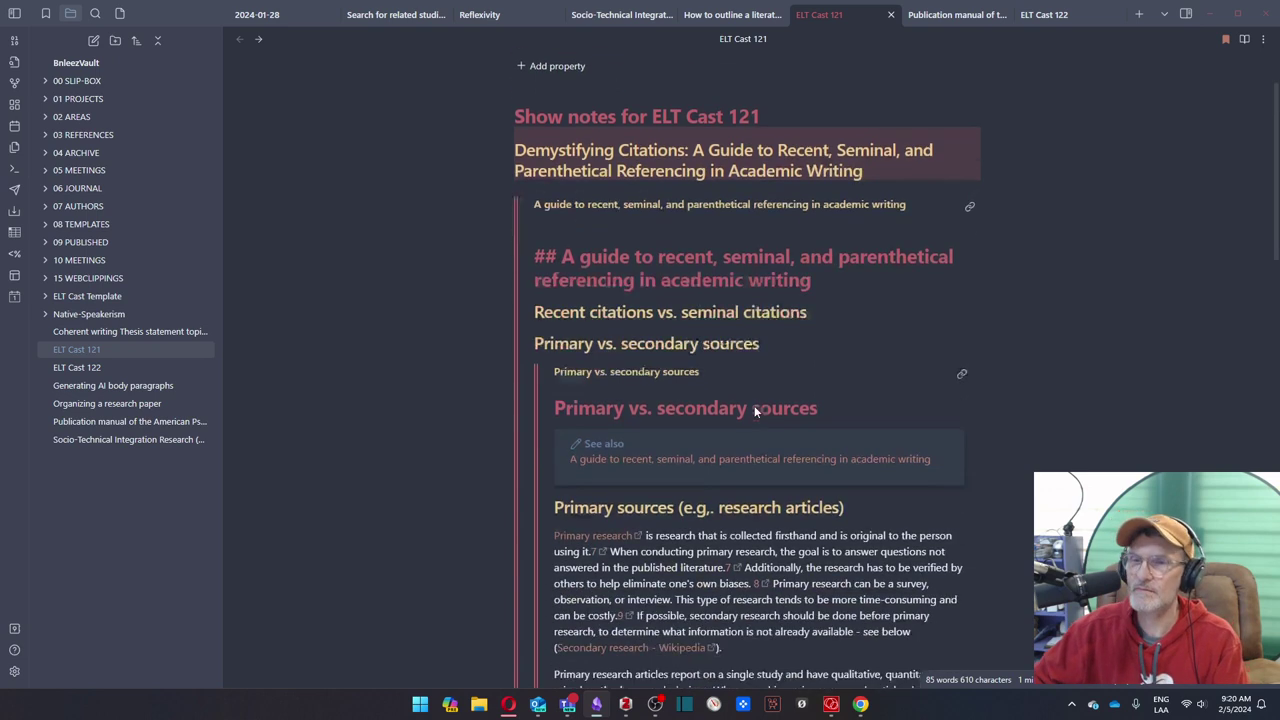